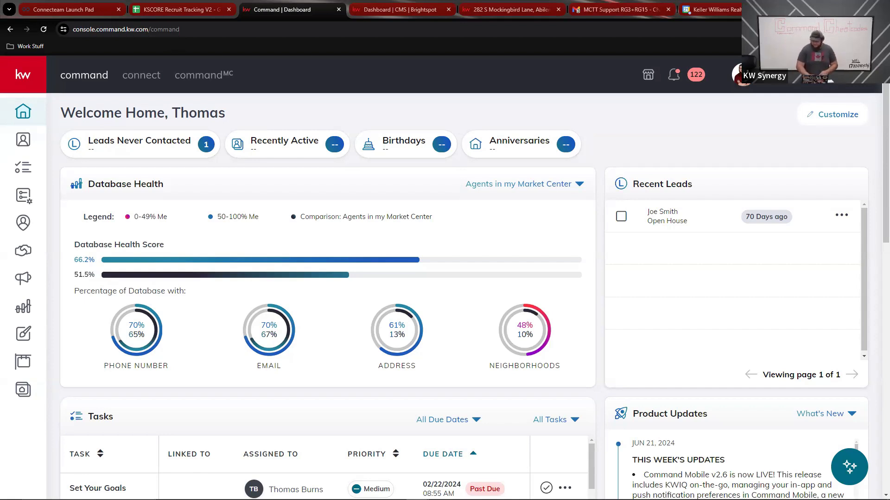
Open Settings from the profile menu and expand Command Settings > Contacts in the sidebar
left_click(788, 76)
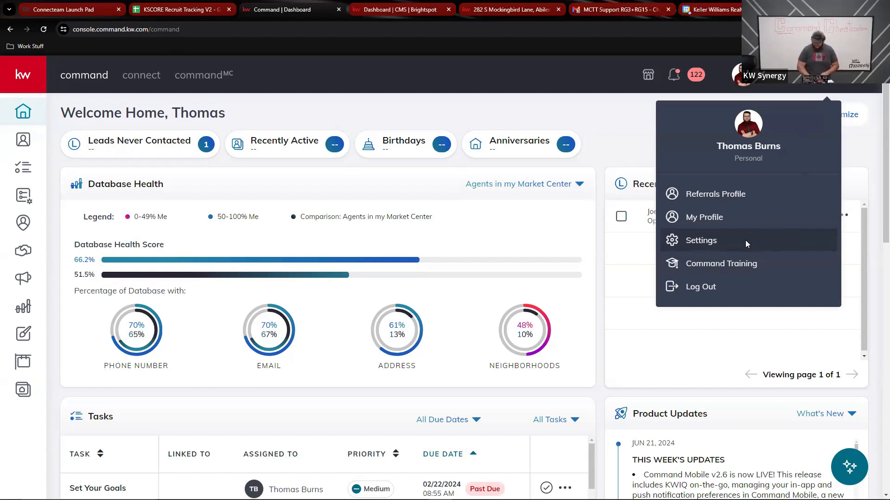
left_click(745, 240)
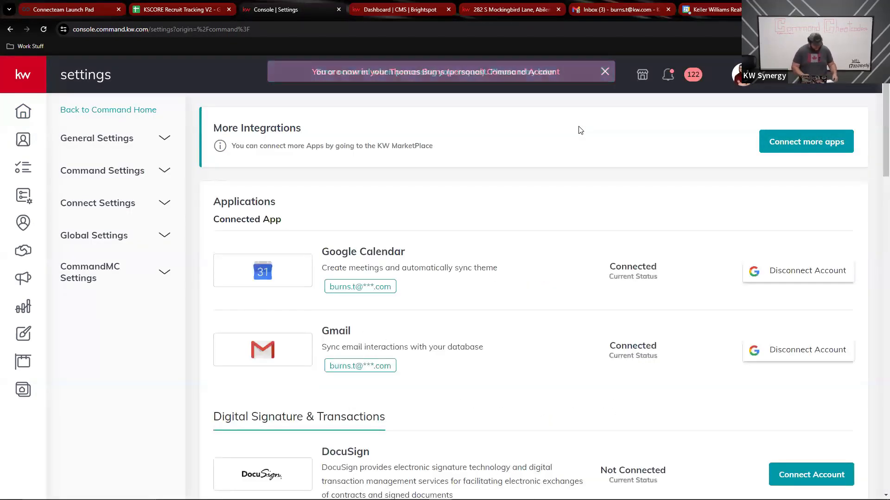
left_click(608, 74)
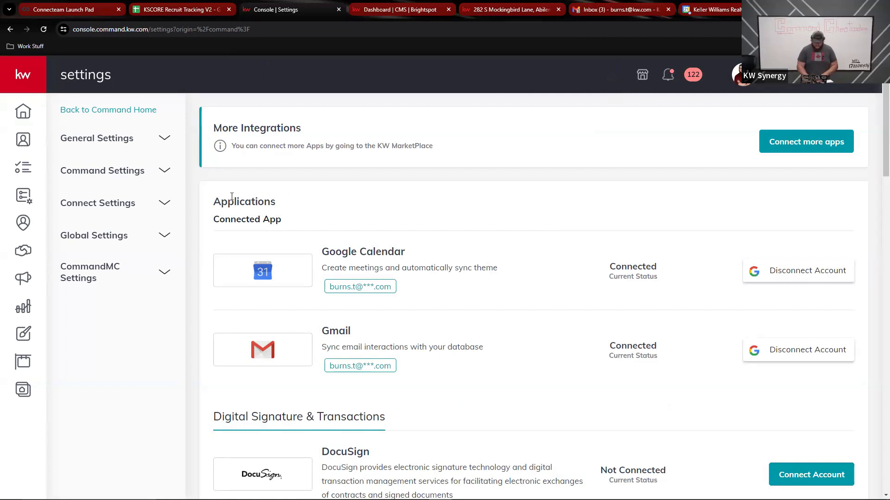
left_click(162, 178)
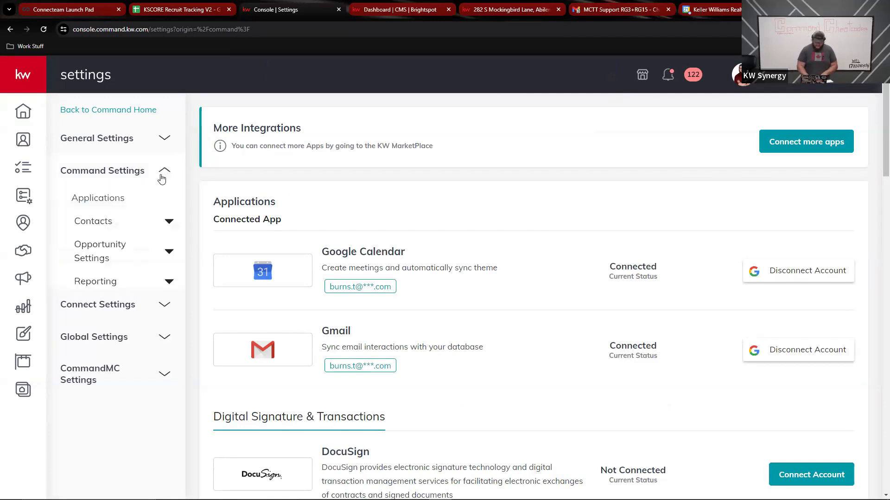
left_click(169, 221)
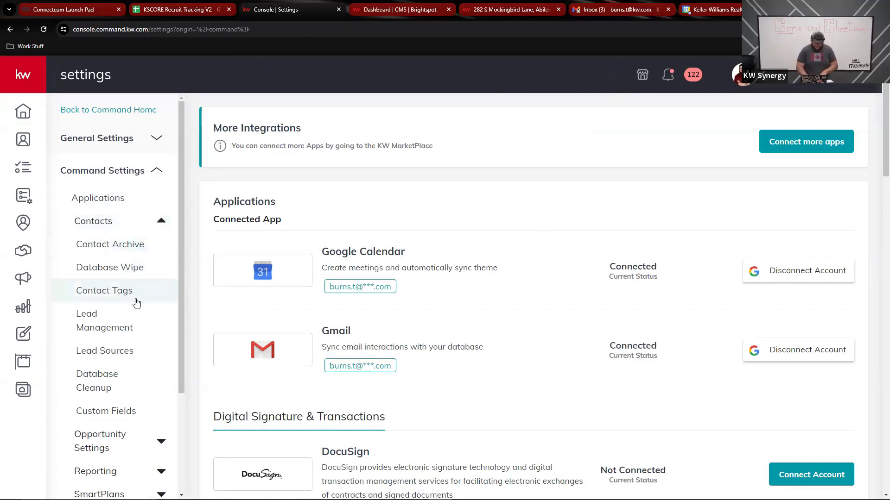
Open the Contact Tags page and scroll through the 26 existing tags like Agent and Buyer
left_click(135, 294)
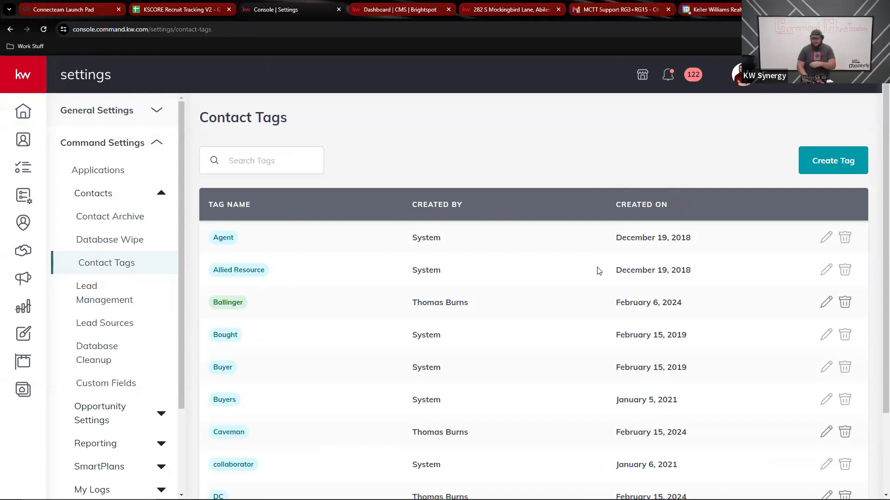
scroll(598, 272, "down", 2)
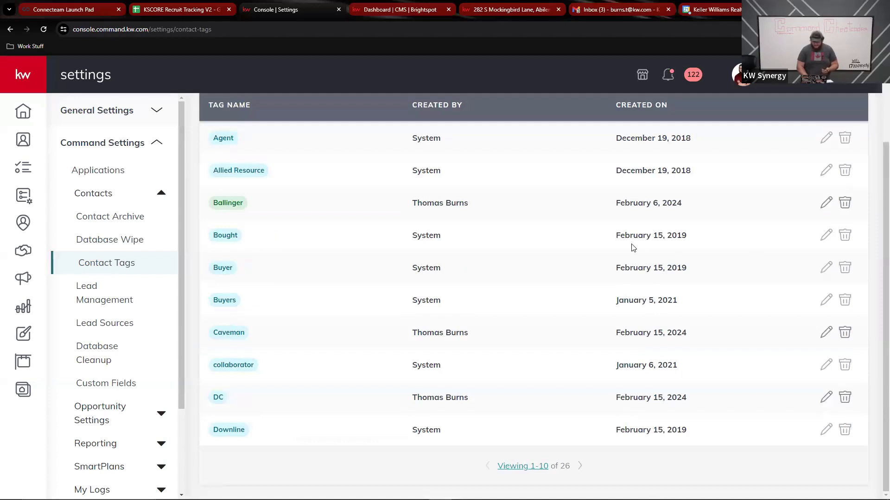
scroll(633, 248, "up", 2)
scroll(633, 248, "down", 2)
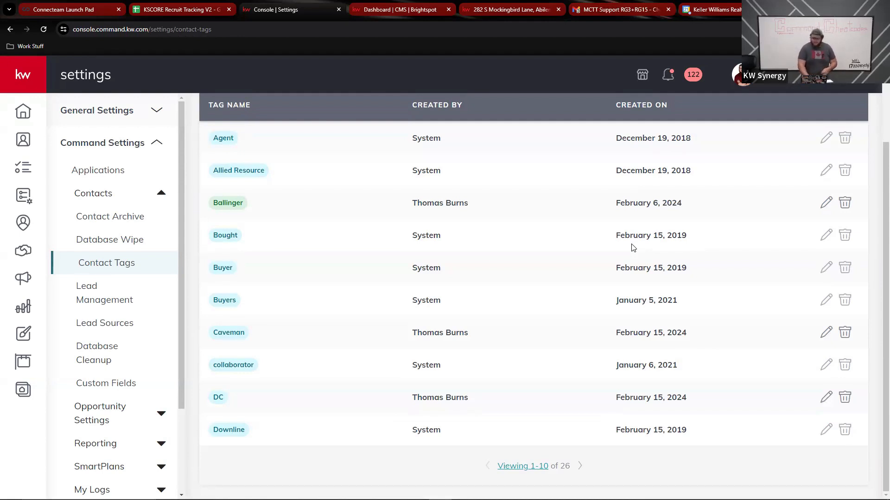
scroll(633, 248, "up", 2)
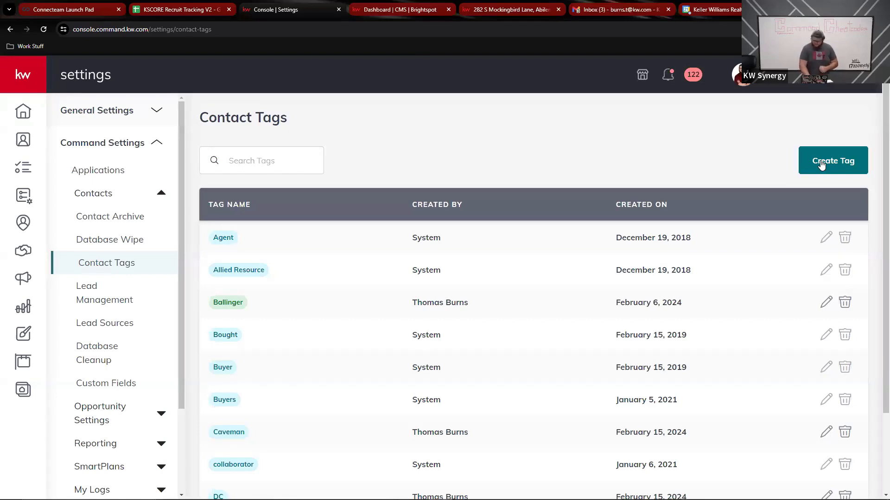
Create a contact tag named 'Open House Trigger' with the green appearance
left_click(821, 164)
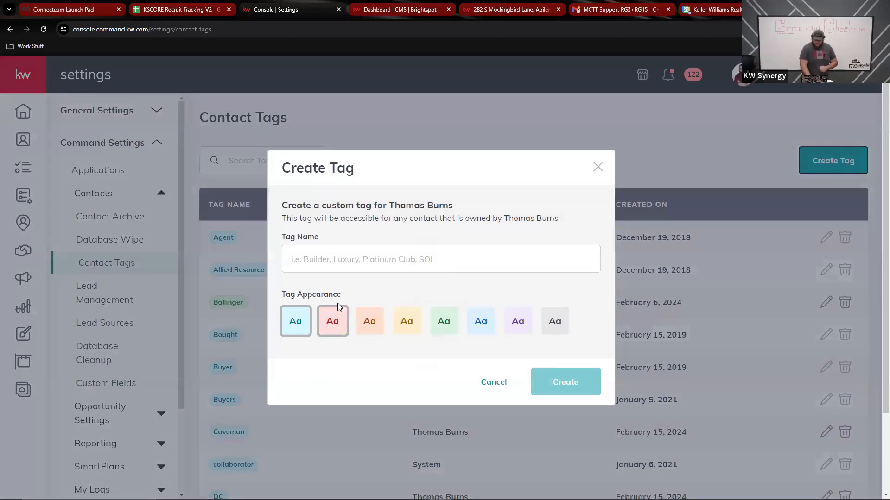
left_click(346, 260)
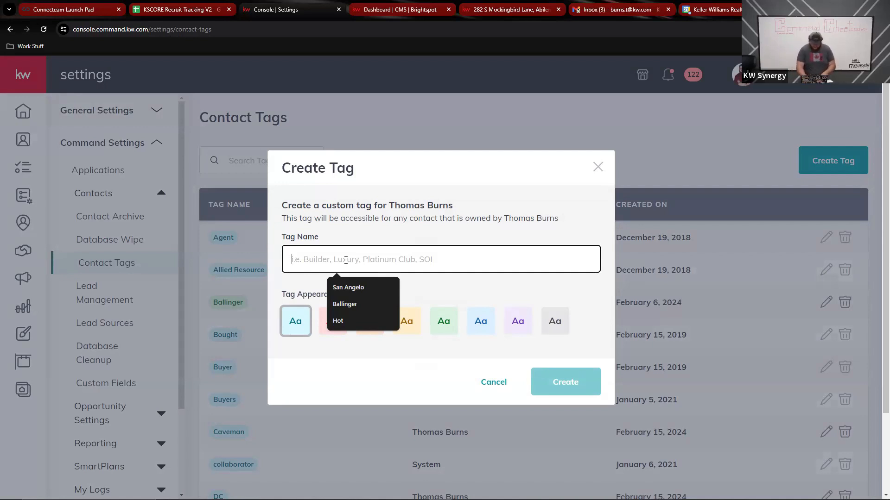
type("Op")
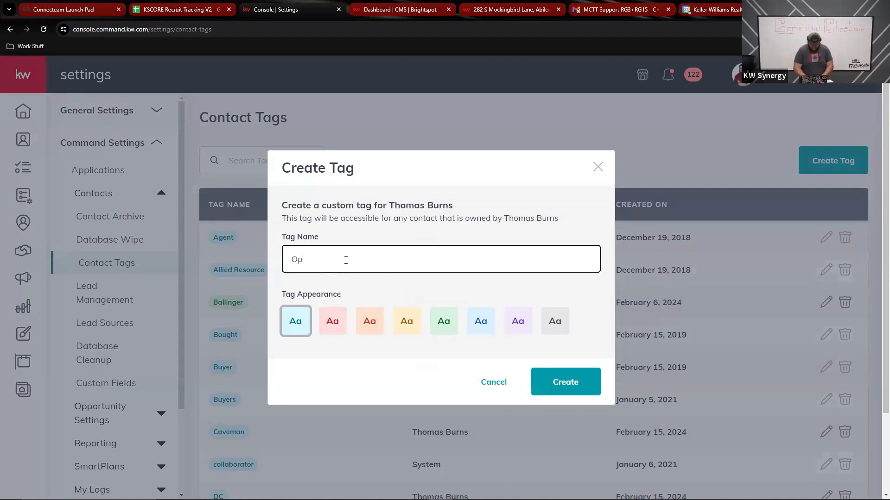
type("en Ho")
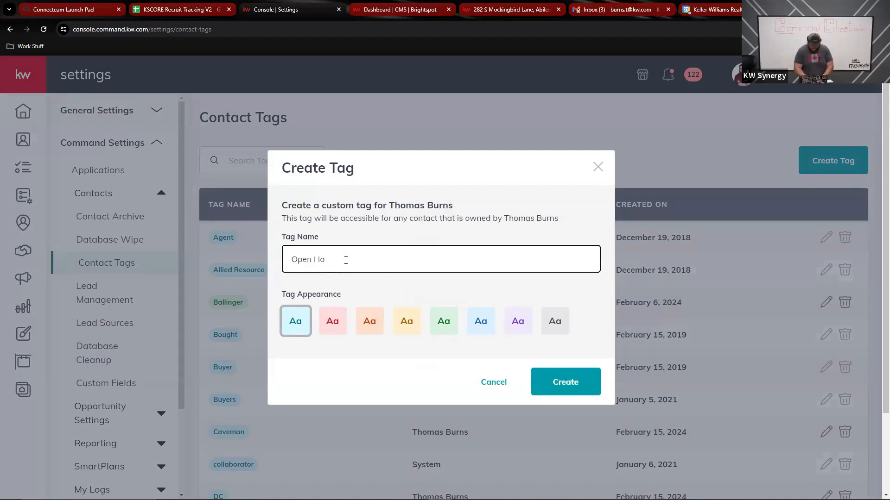
type("use Tag")
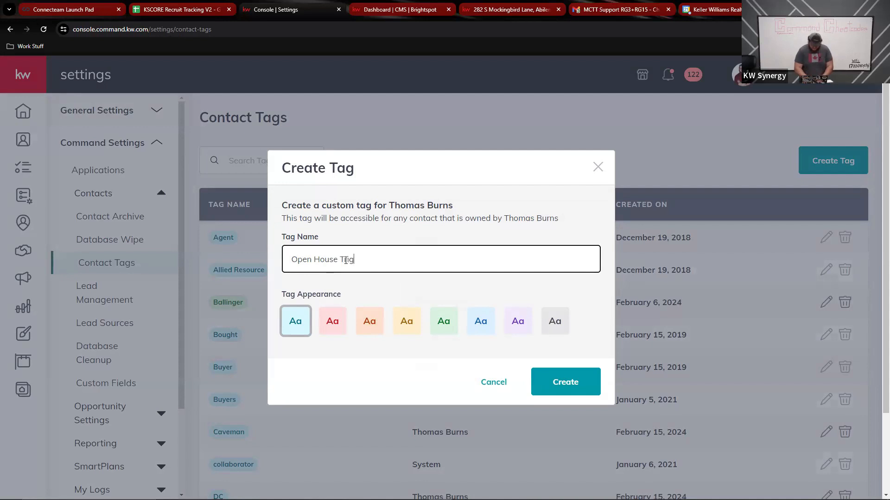
type("ger")
left_click(368, 319)
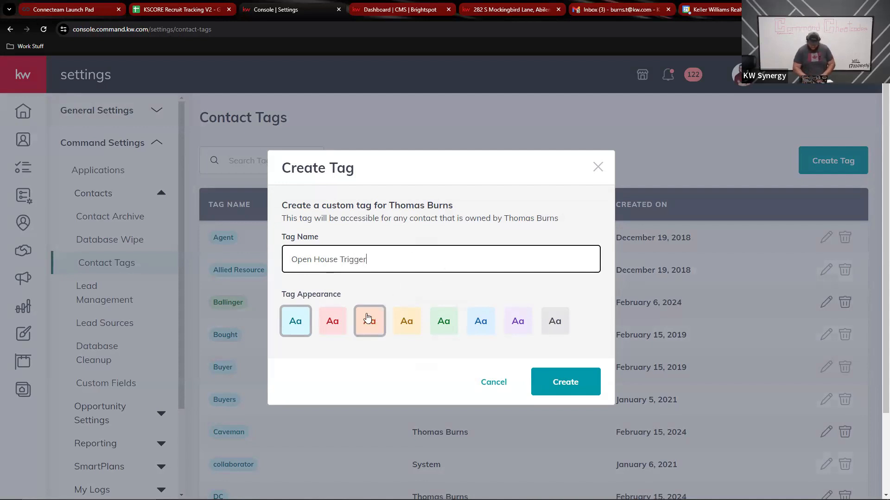
left_click(441, 327)
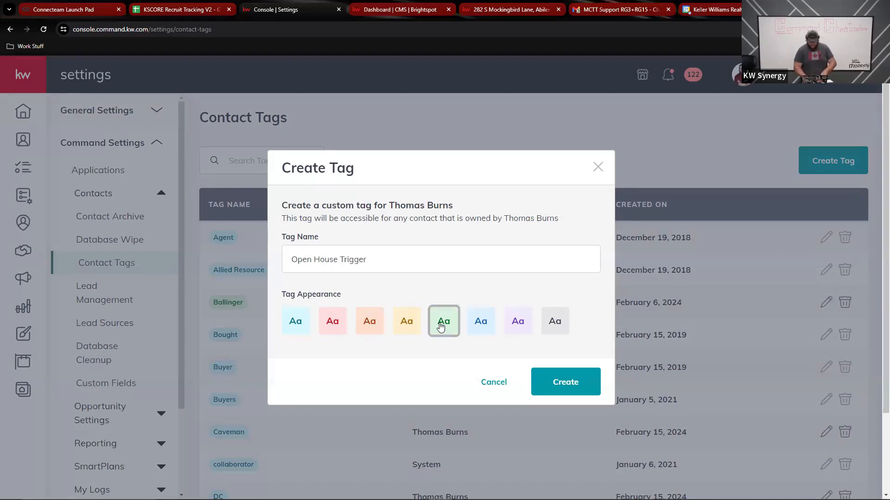
left_click(571, 386)
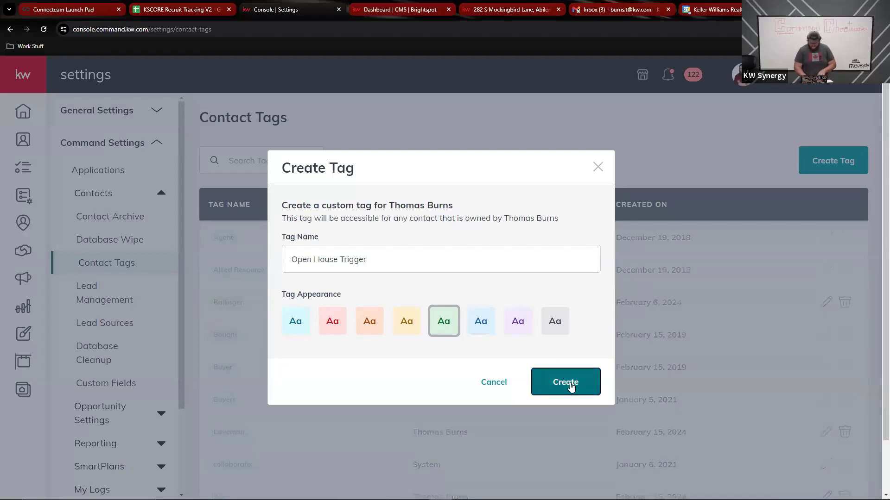
Show 50 tags per page and scroll the list to locate Open House Trigger
scroll(475, 376, "down", 2)
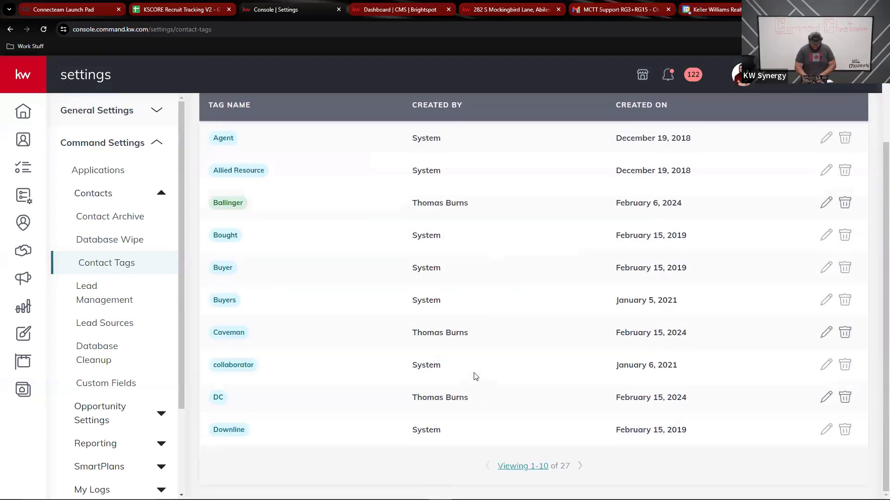
left_click(522, 468)
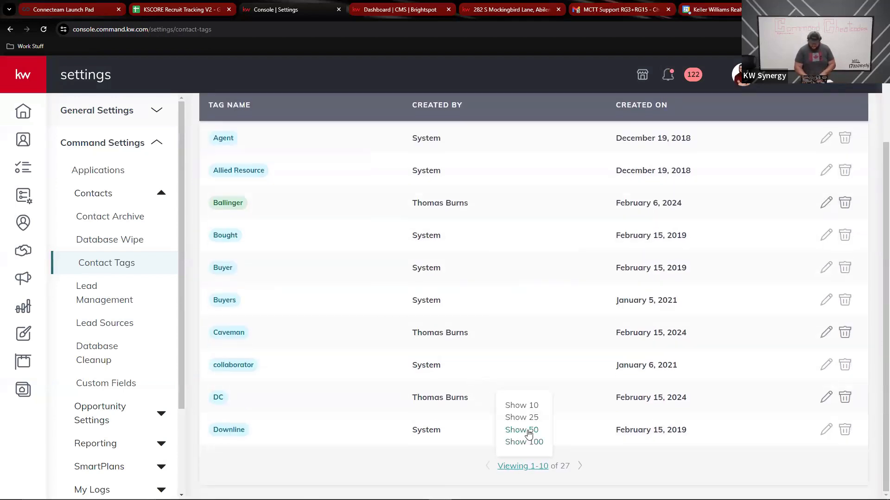
left_click(528, 432)
scroll(337, 323, "down", 4)
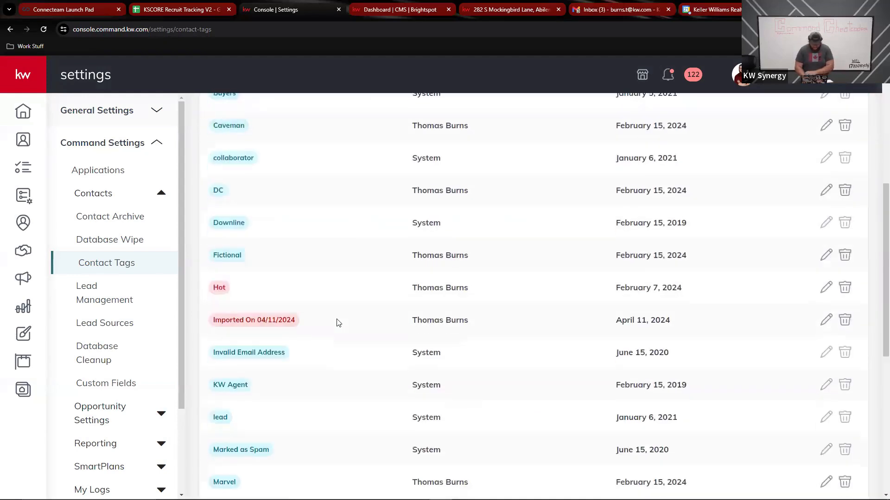
scroll(337, 323, "down", 4)
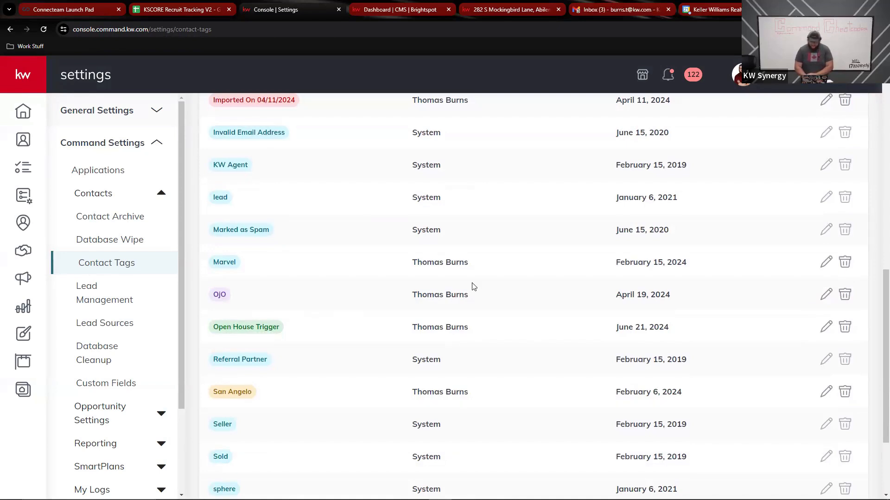
scroll(394, 324, "up", 3)
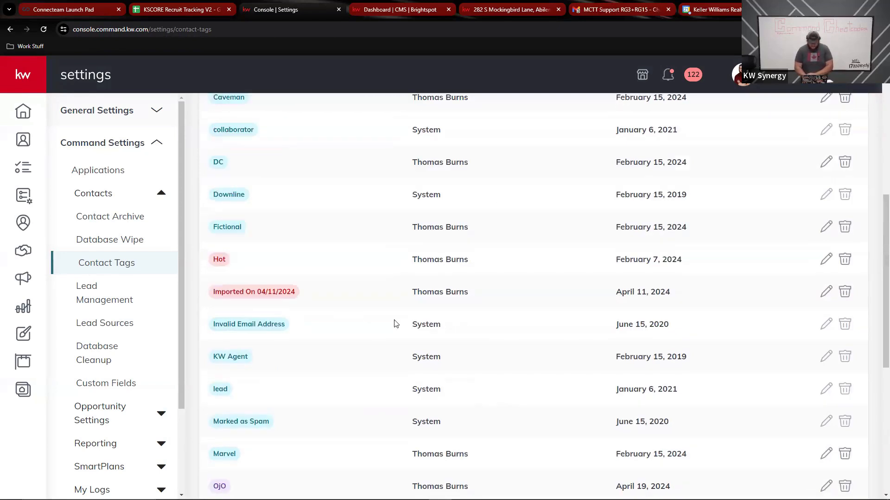
scroll(395, 323, "up", 5)
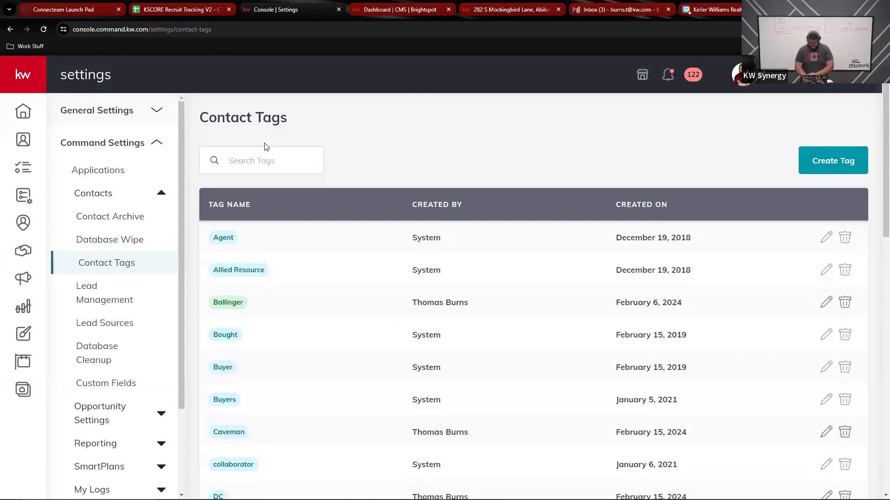
scroll(640, 398, "down", 10)
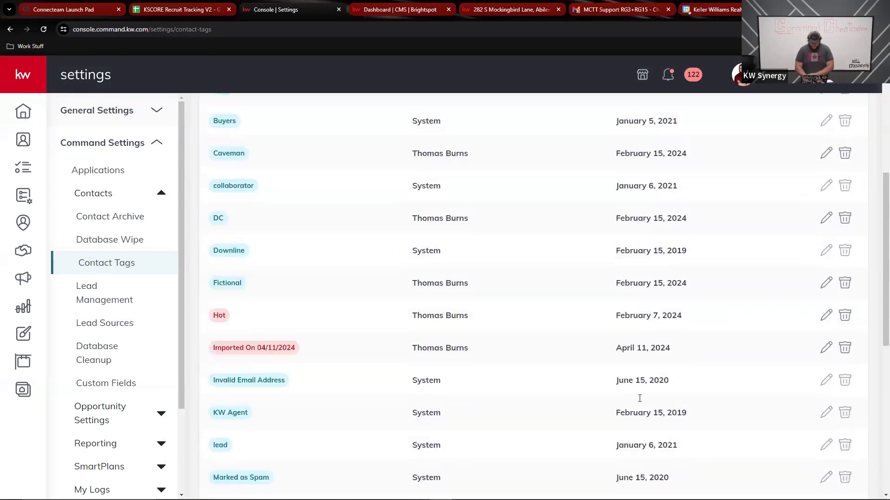
scroll(640, 402, "up", 10)
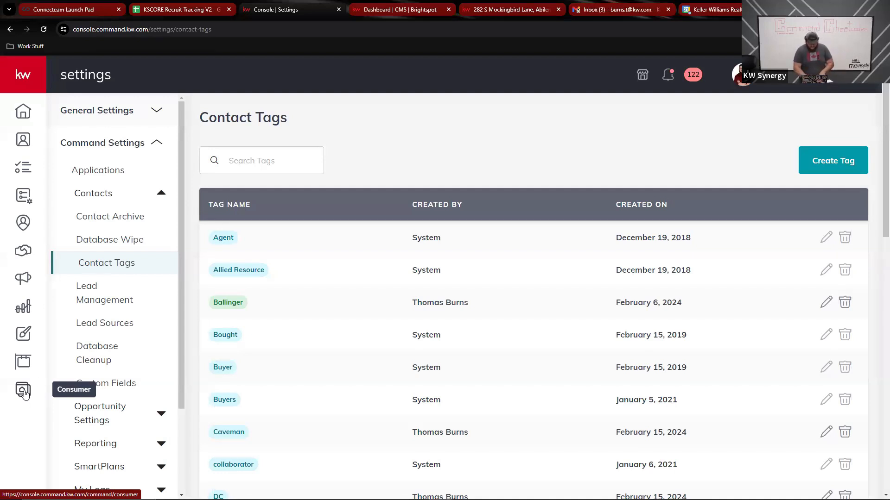
From the website management page, open the editor, then the tburns.kw.com public site in new tabs
left_click(23, 391)
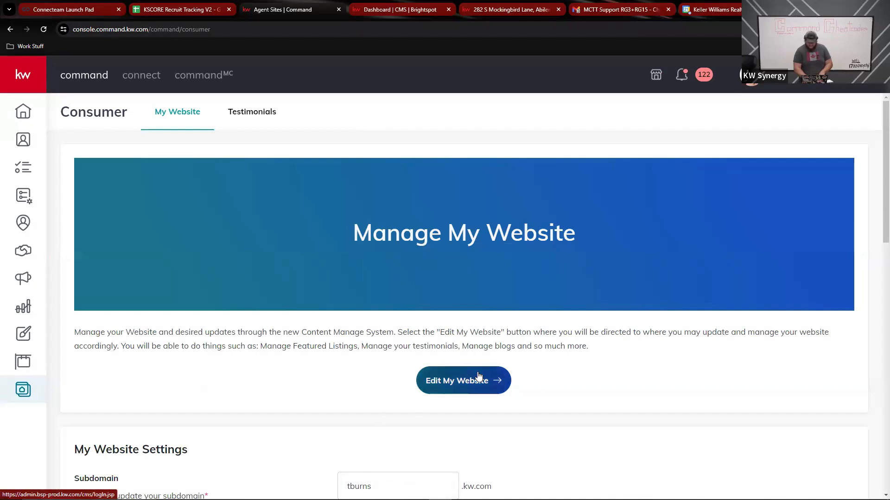
left_click(478, 376)
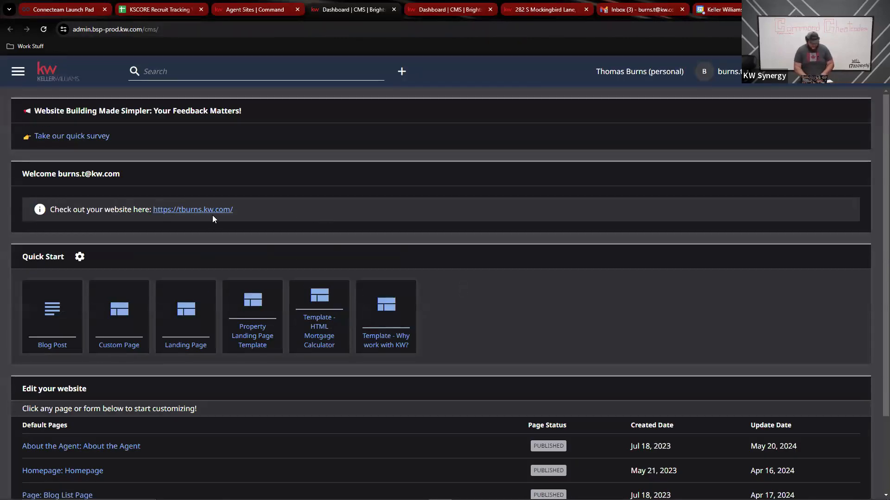
left_click(184, 210)
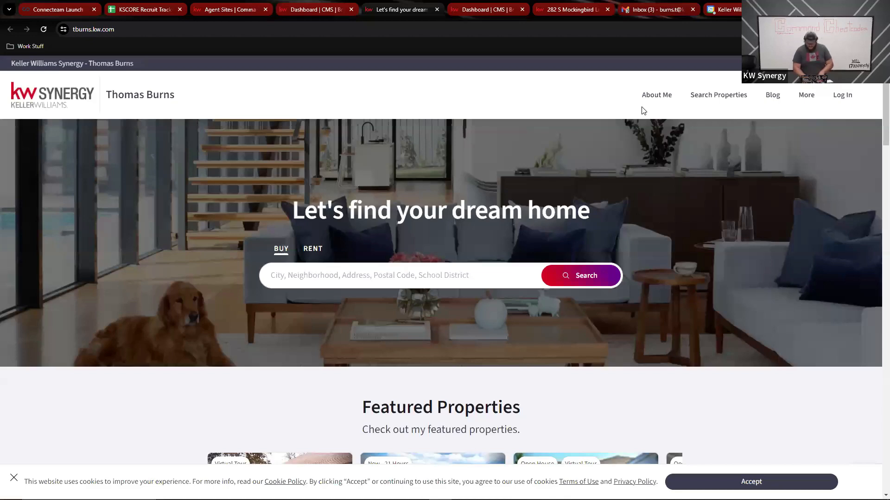
left_click(559, 8)
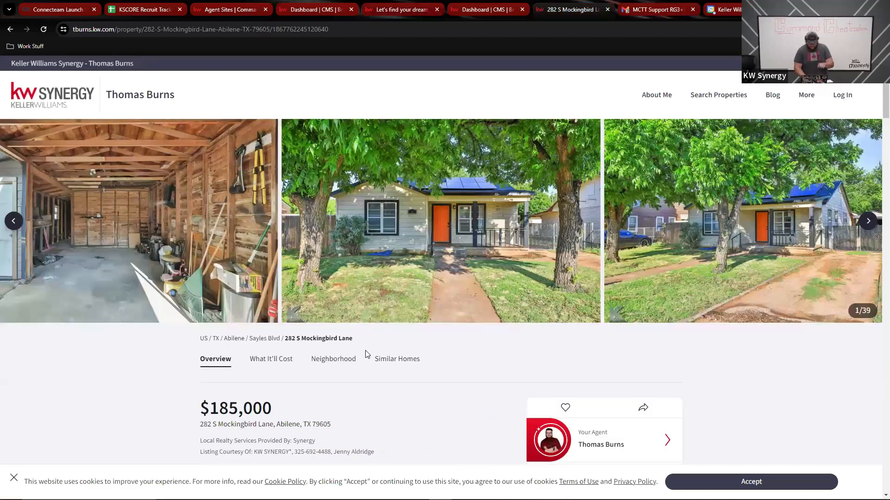
scroll(368, 355, "down", 2)
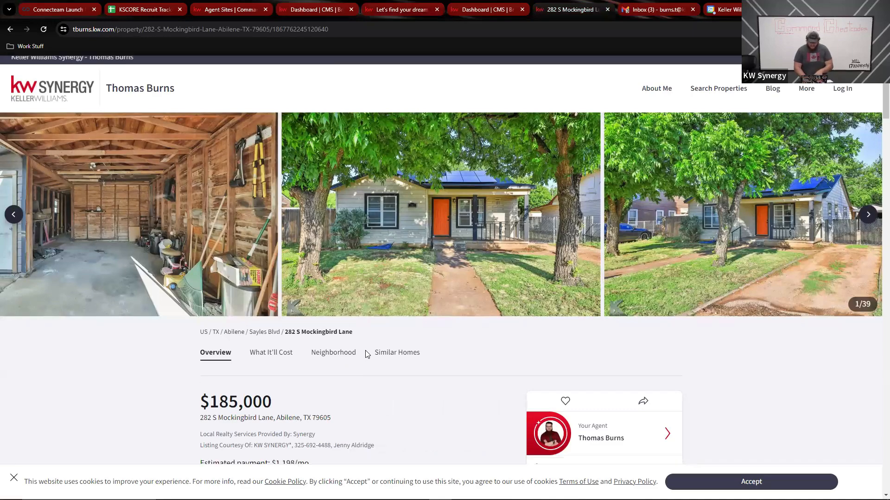
scroll(367, 355, "up", 2)
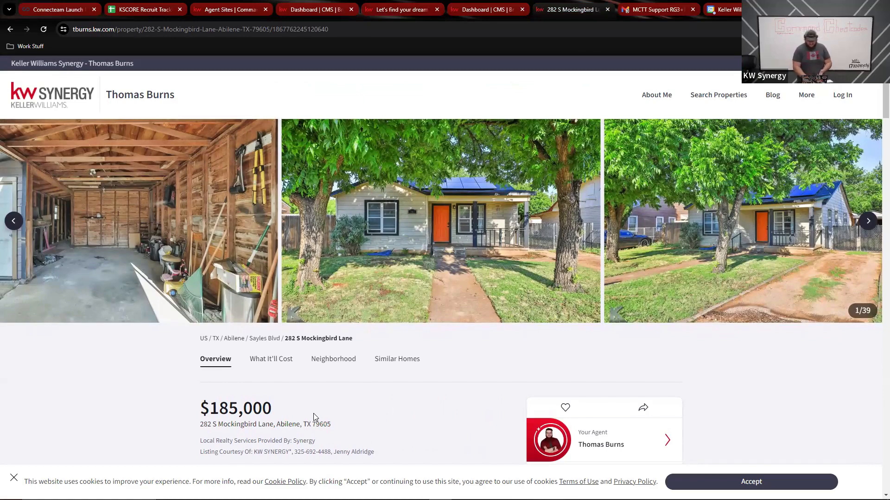
scroll(314, 414, "down", 5)
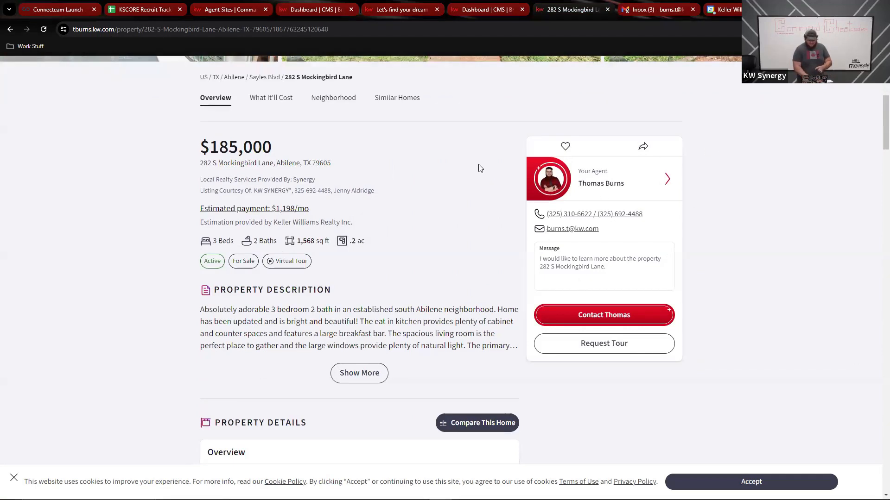
scroll(480, 167, "up", 6)
scroll(515, 166, "down", 4)
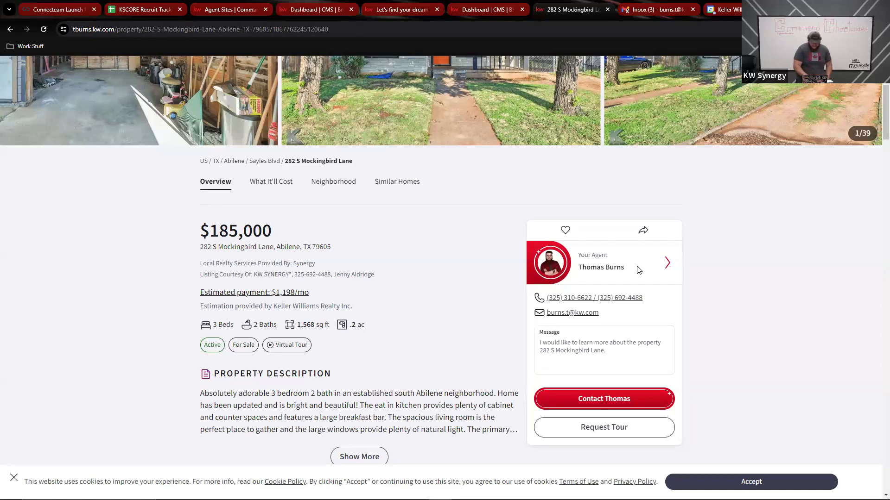
Jump to 'What It'll Cost' and review the cost estimate, tax history and neighborhood details
left_click(269, 182)
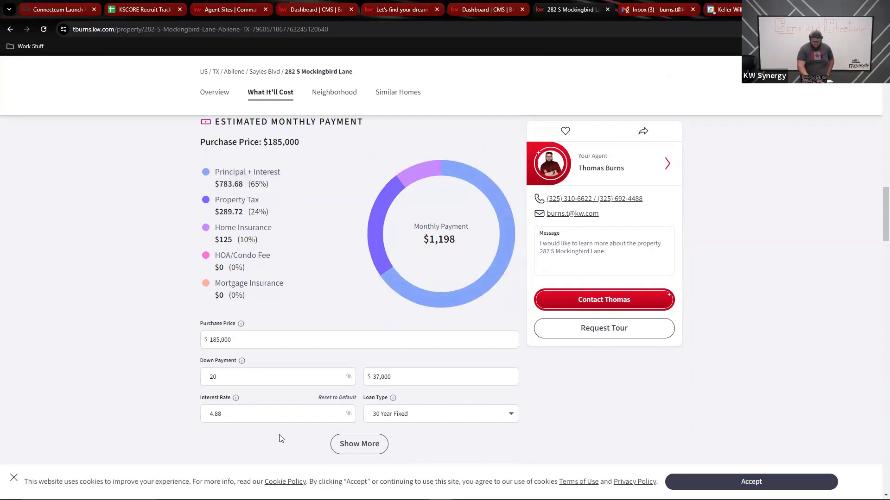
scroll(280, 438, "down", 5)
scroll(280, 439, "down", 2)
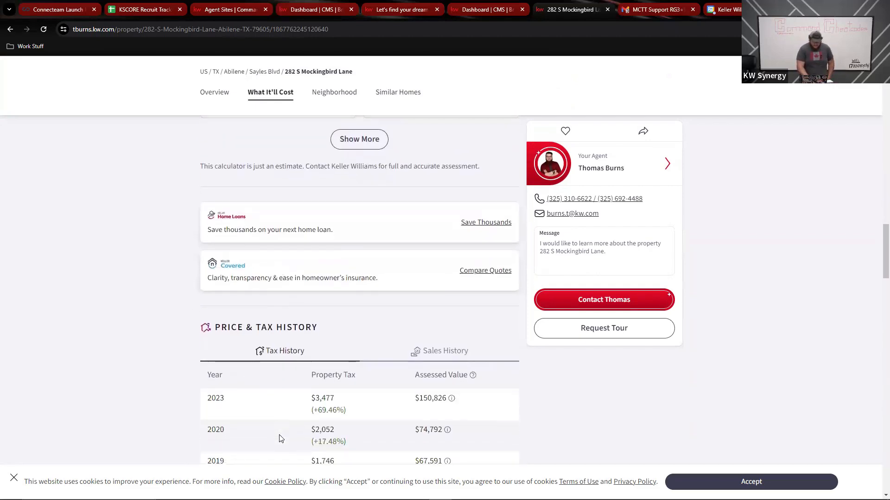
scroll(301, 315, "down", 3)
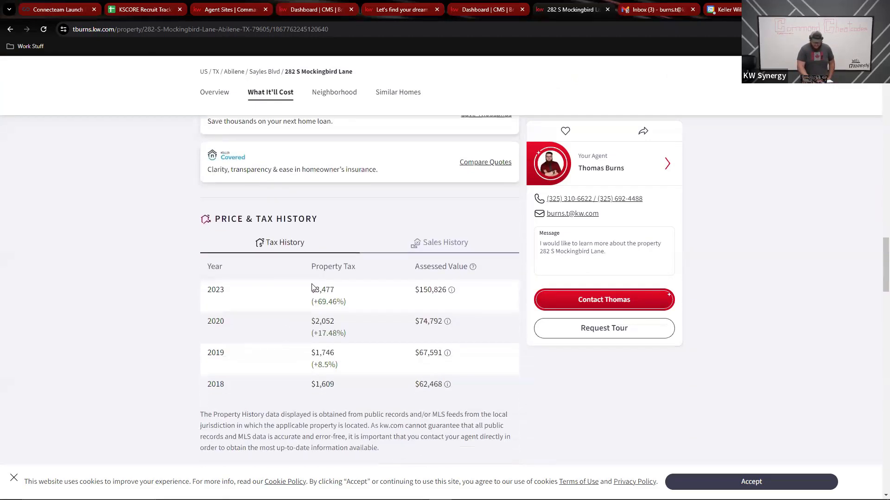
scroll(327, 353, "down", 3)
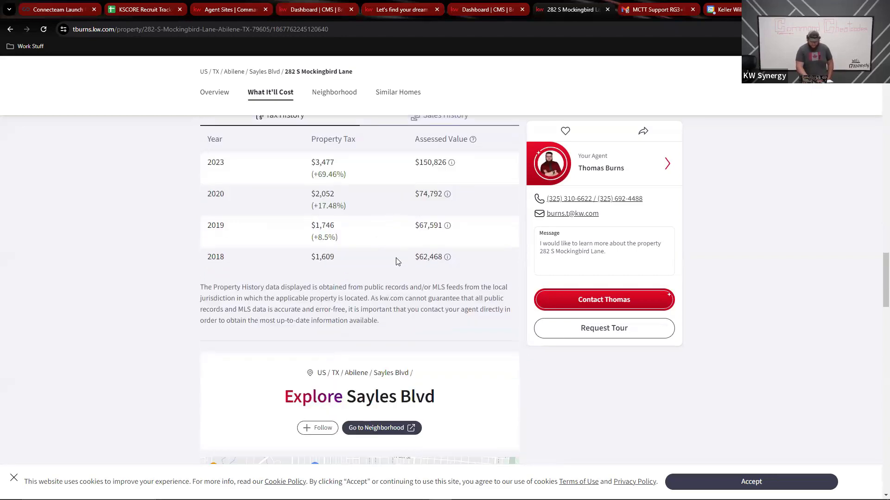
scroll(395, 261, "down", 3)
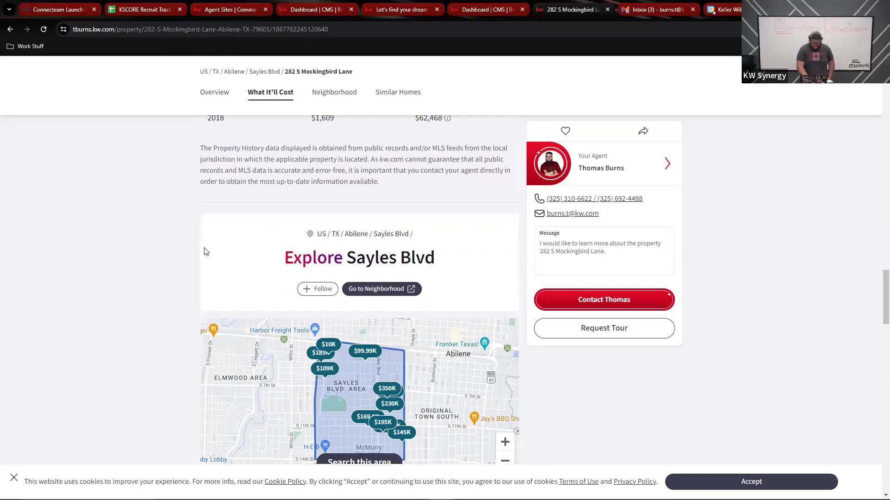
scroll(173, 262, "down", 3)
scroll(173, 262, "down", 1)
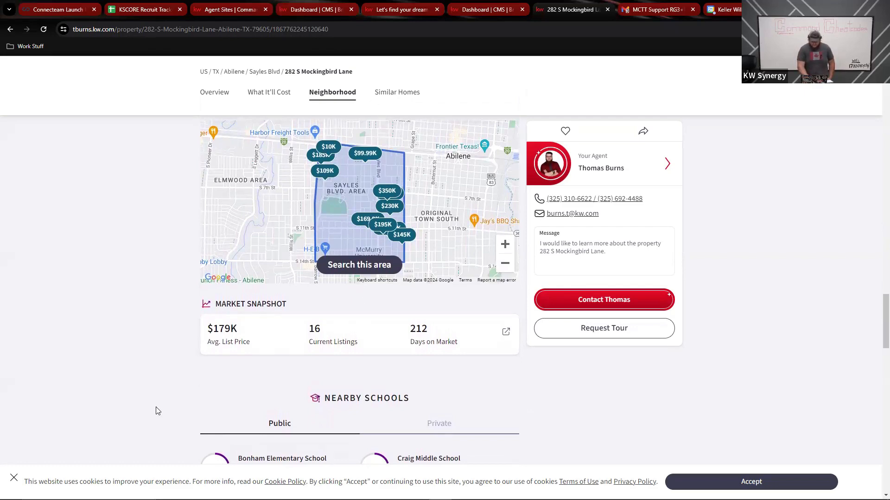
scroll(155, 411, "down", 5)
scroll(156, 411, "down", 5)
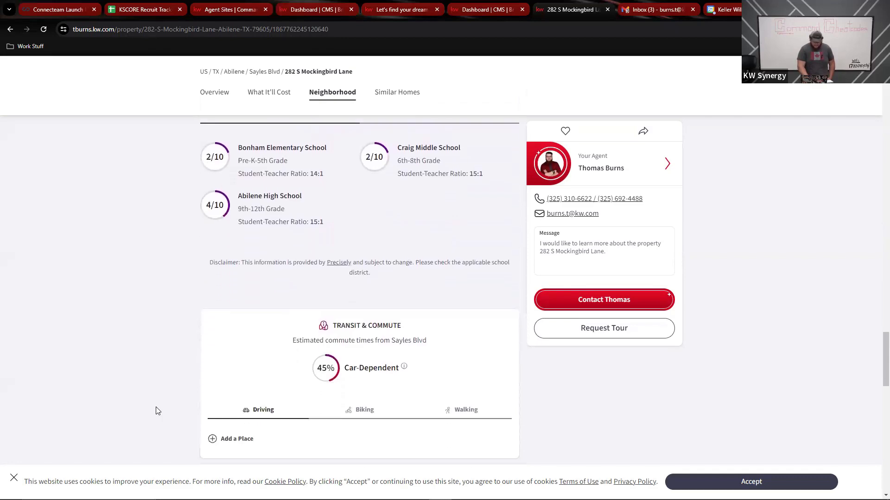
scroll(156, 411, "down", 5)
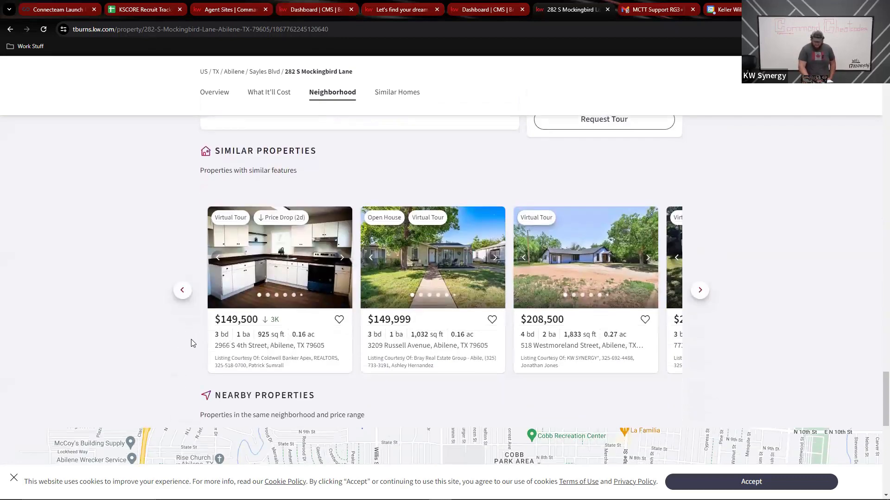
scroll(195, 338, "down", 2)
scroll(190, 343, "down", 8)
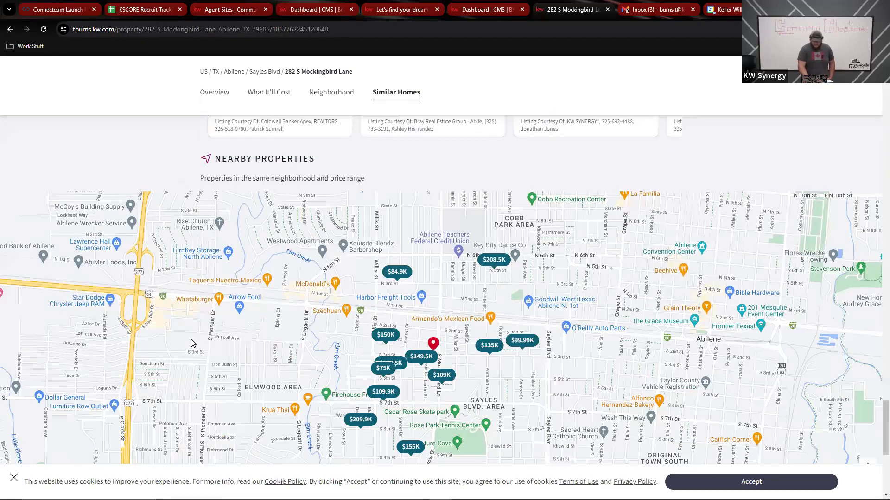
scroll(193, 343, "up", 20)
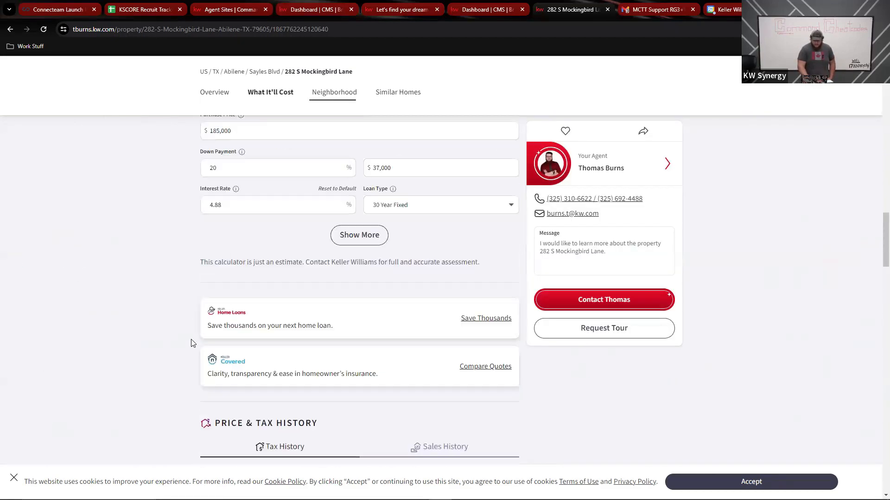
scroll(193, 343, "up", 7)
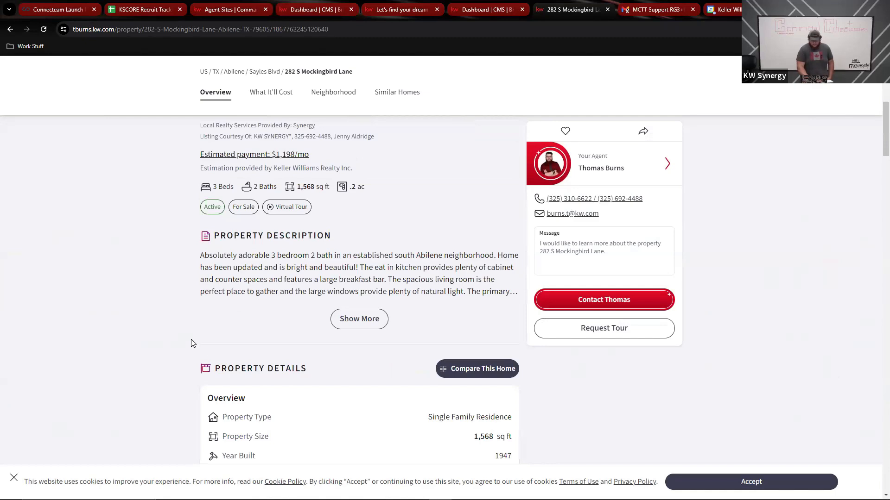
scroll(193, 343, "up", 7)
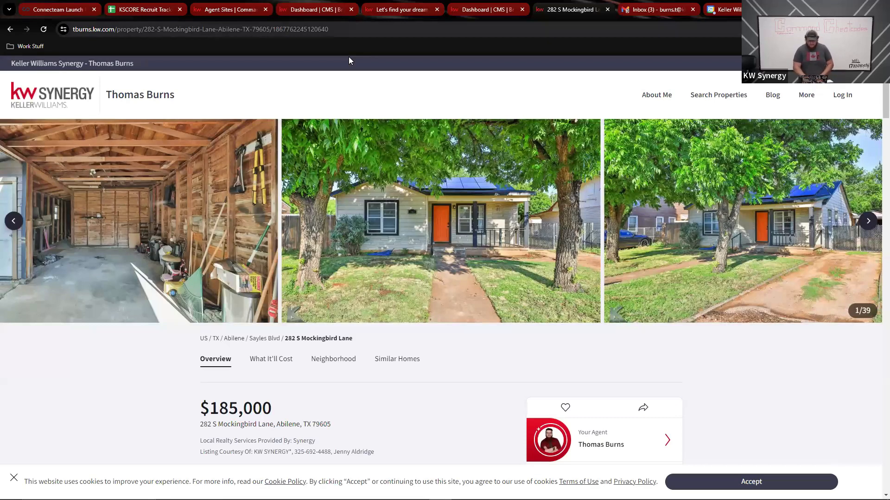
left_click_drag(348, 31, 69, 49)
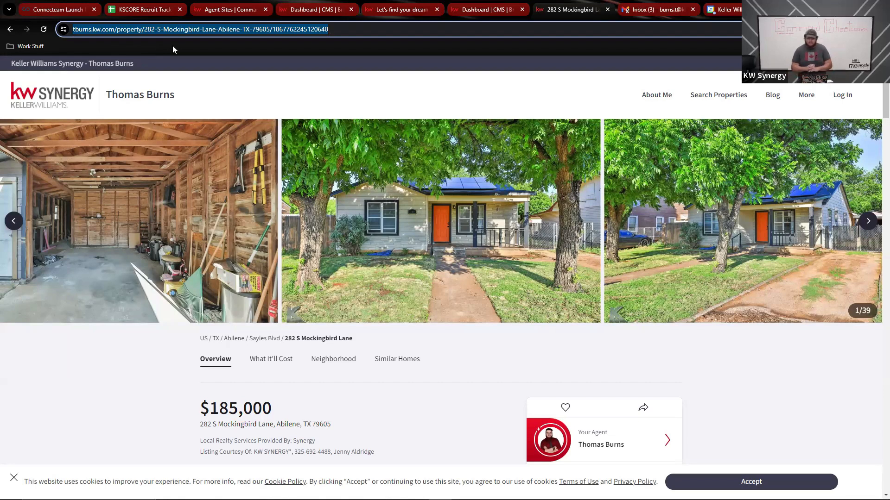
right_click(191, 27)
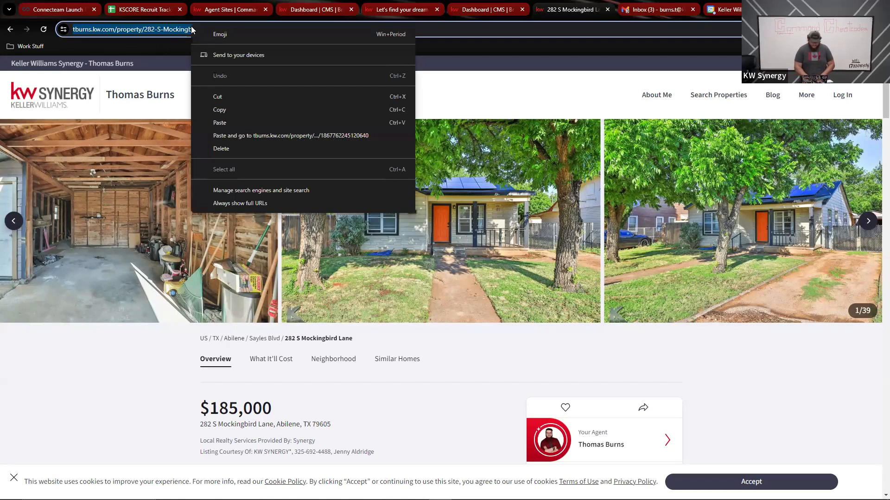
left_click(230, 110)
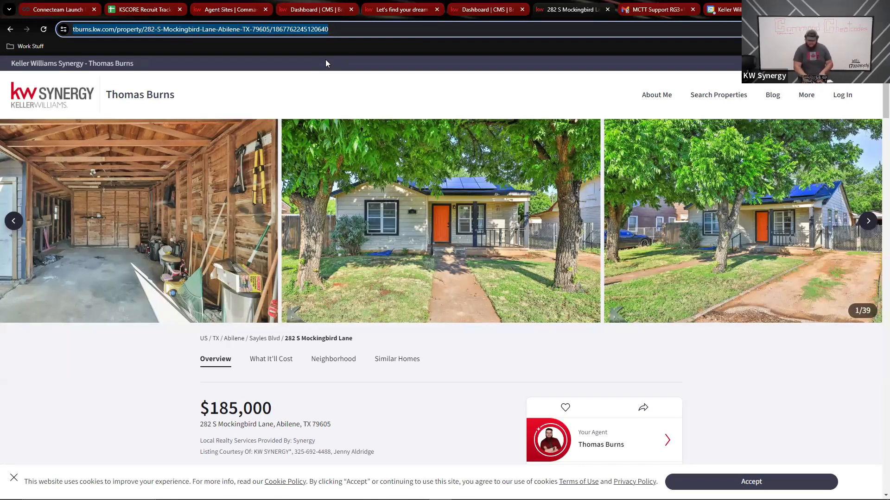
Back in Command, go to SmartPlans and create a plan named 'Open House Flyer'
left_click(228, 11)
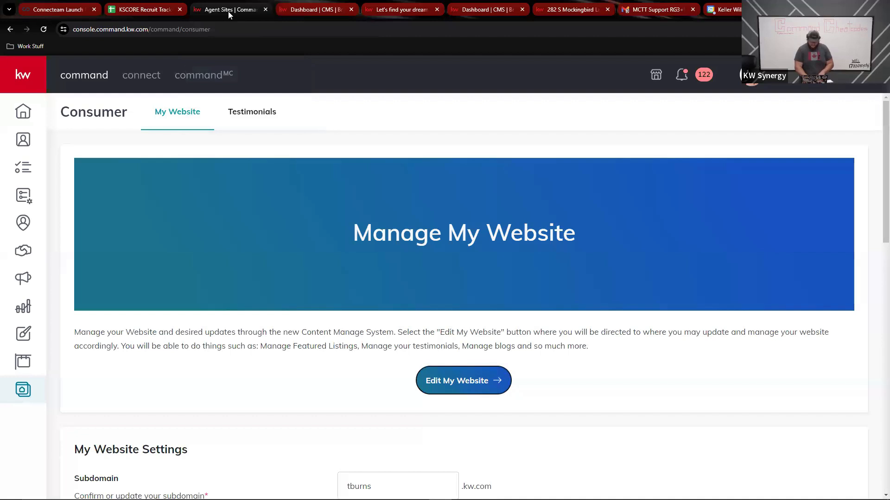
left_click(23, 195)
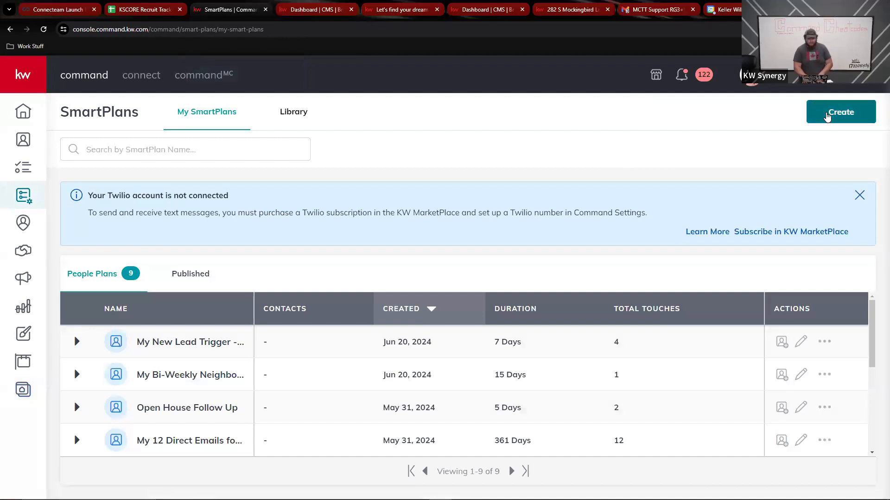
left_click(827, 116)
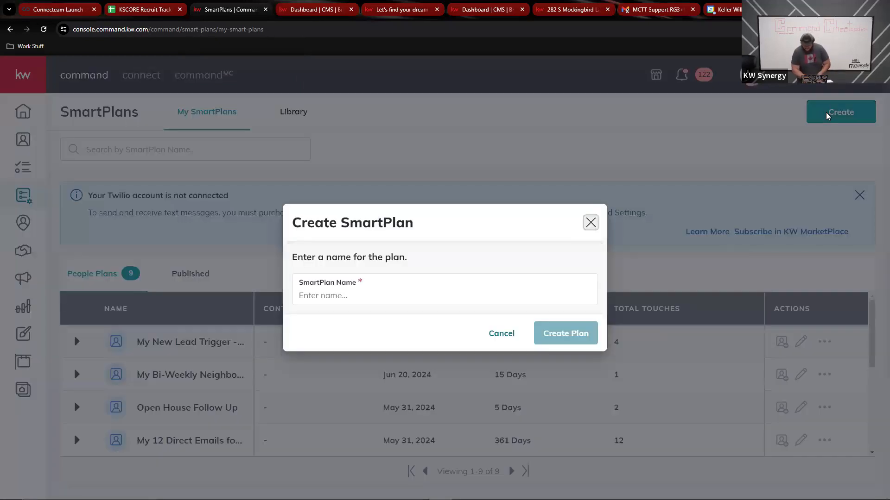
left_click(494, 292)
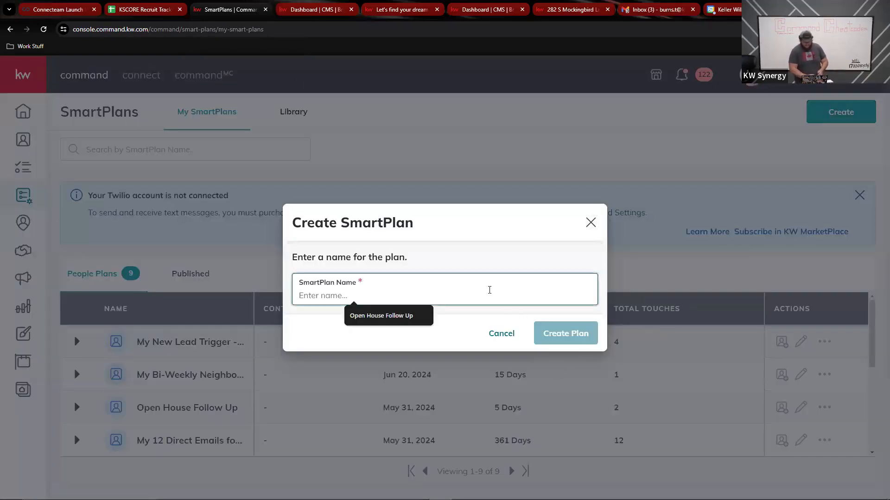
type("Open")
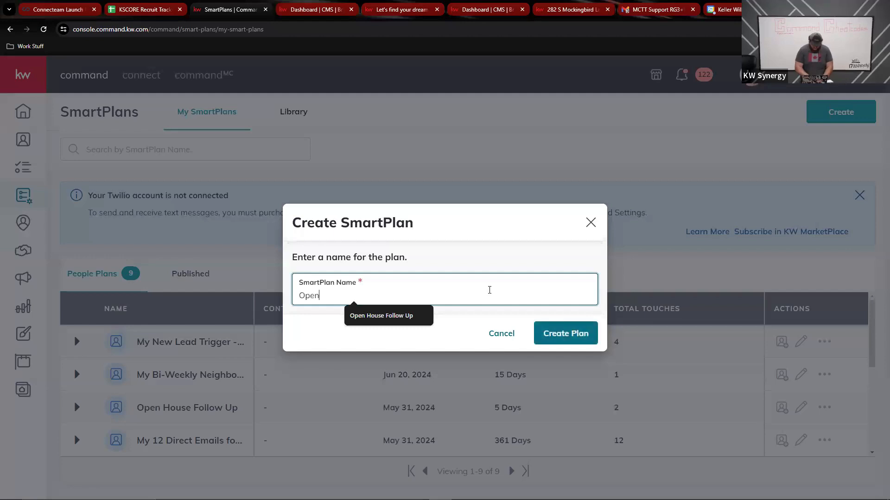
type(" House I")
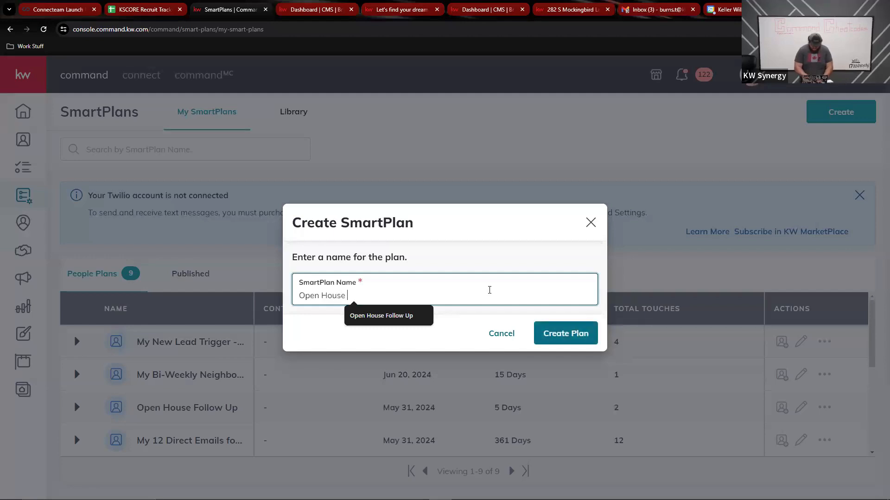
type("yer")
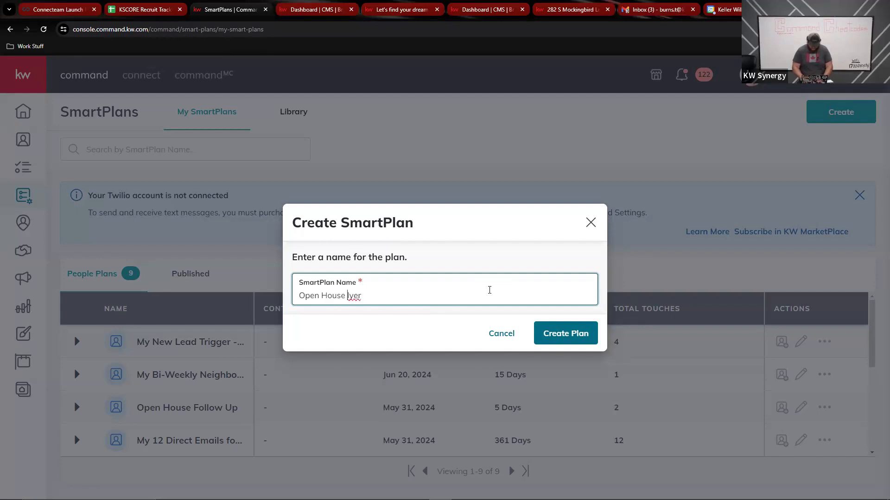
type("F")
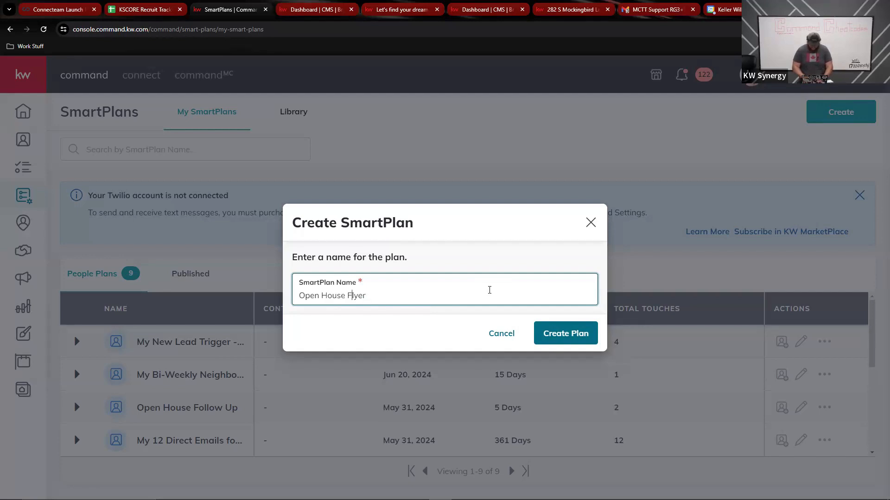
left_click(573, 333)
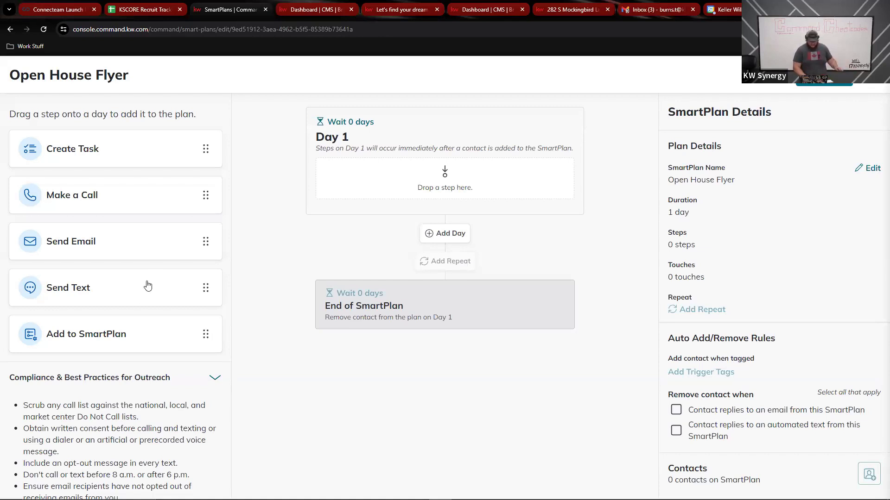
Drag a Send Text step onto Day 1 of the Open House Flyer plan
left_click_drag(157, 285, 483, 176)
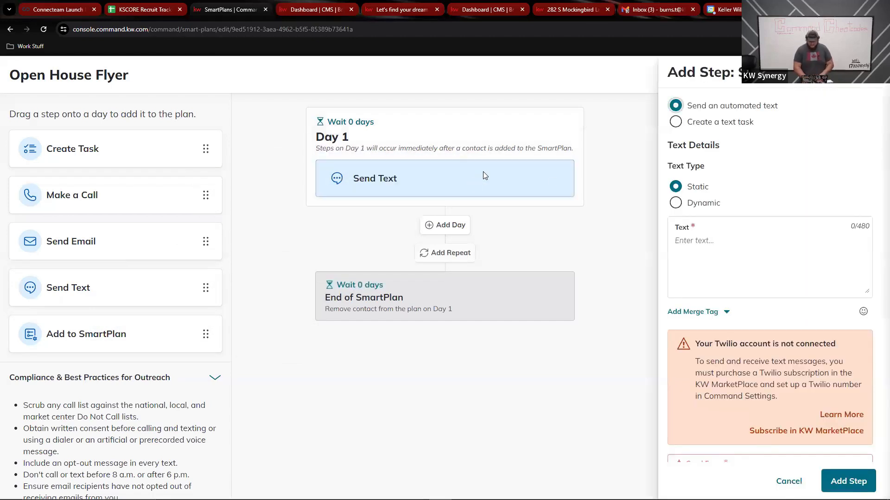
left_click(721, 237)
left_click(724, 166)
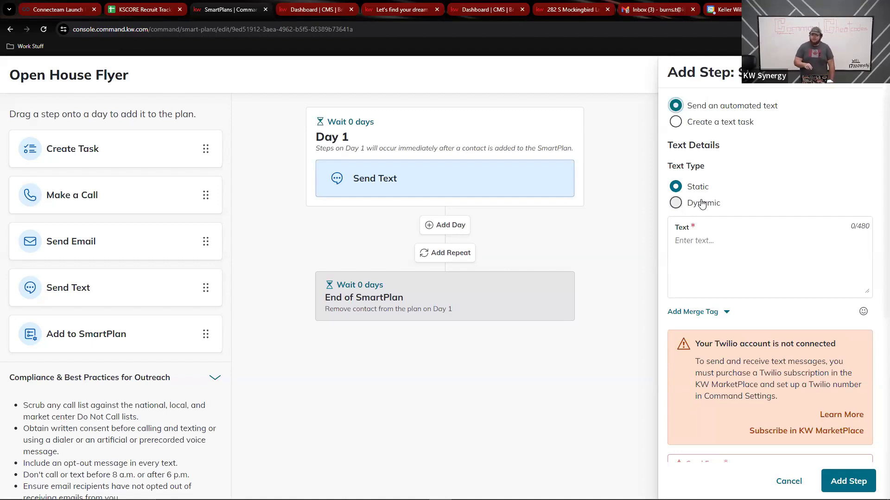
Preview the Dynamic option, revert to Static, and begin the message with 'Hey there'
left_click(676, 203)
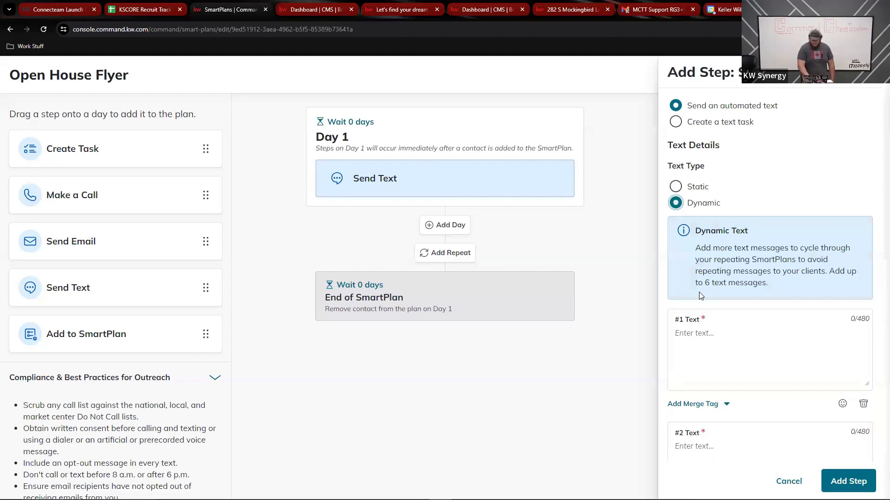
scroll(700, 296, "down", 5)
scroll(700, 296, "down", 1)
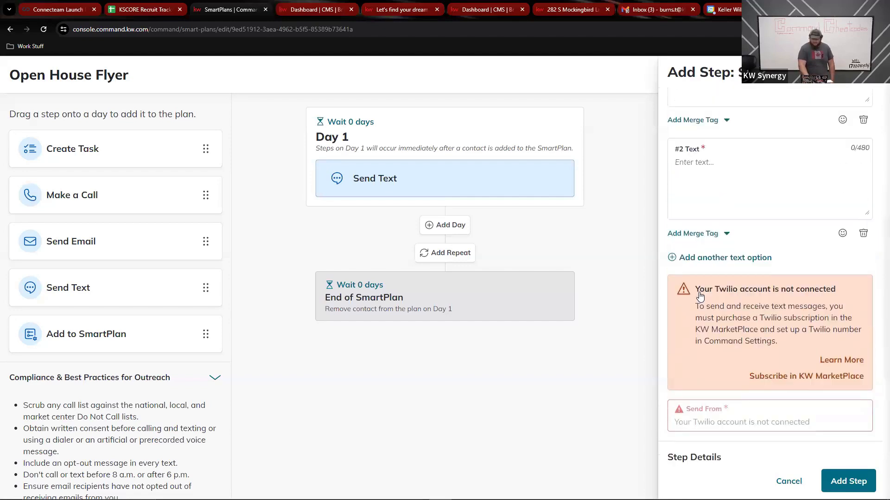
scroll(700, 297, "up", 4)
scroll(699, 292, "down", 1)
scroll(700, 292, "down", 2)
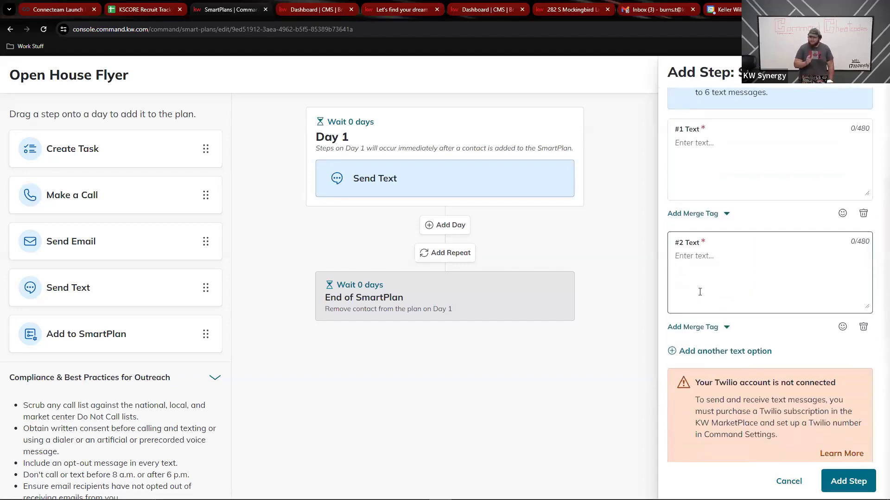
scroll(700, 292, "up", 1)
scroll(700, 292, "up", 5)
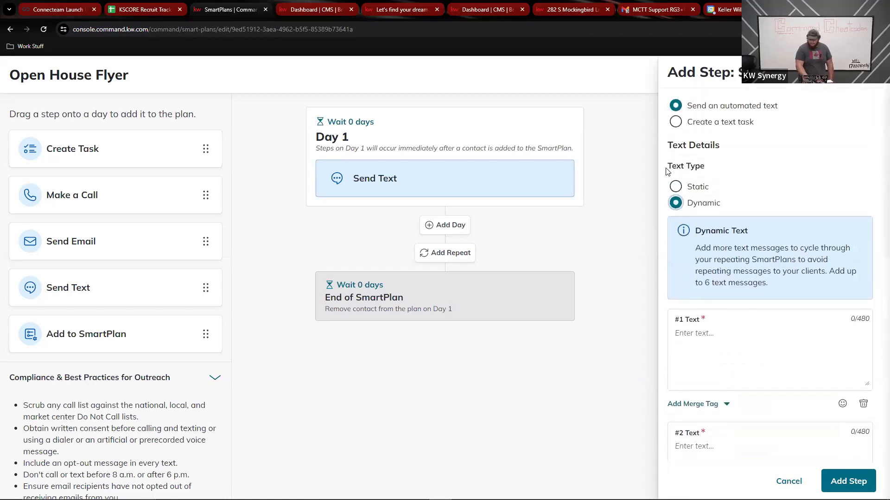
left_click(675, 186)
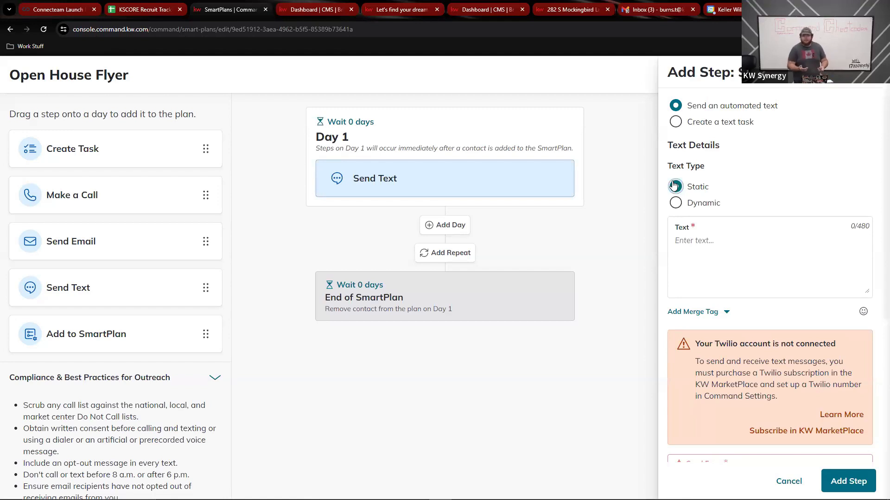
left_click(705, 254)
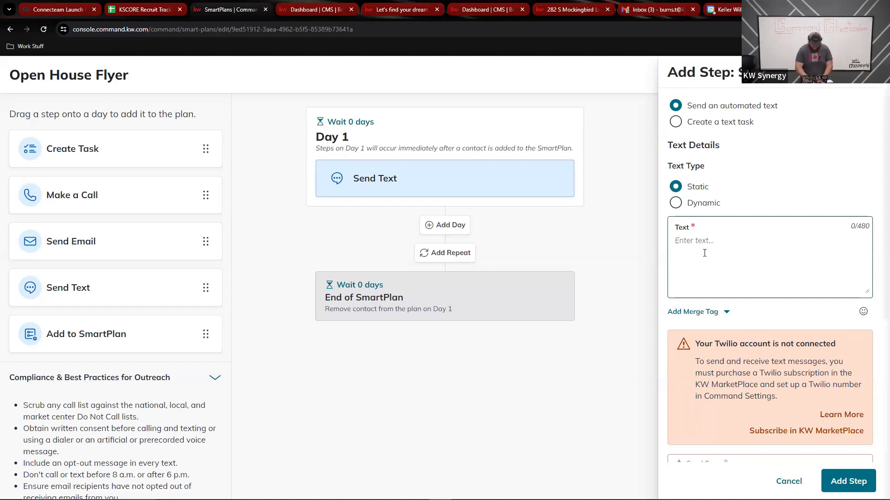
type("Hey ther")
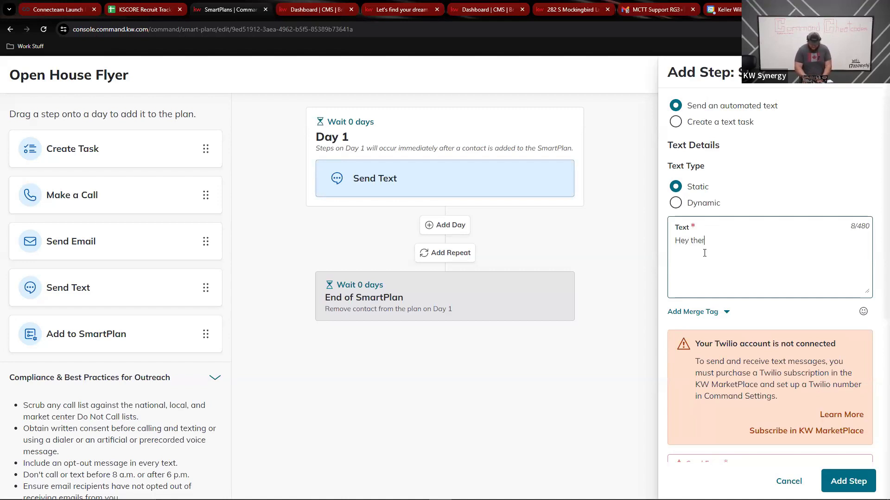
type("e")
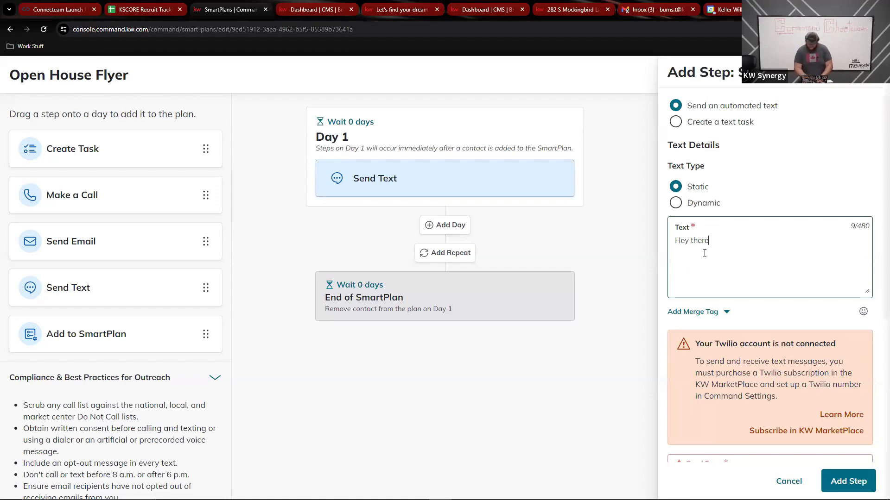
Type '! Thanks for coming to my open house! Please view the online property flyer here' into the text
type("! ")
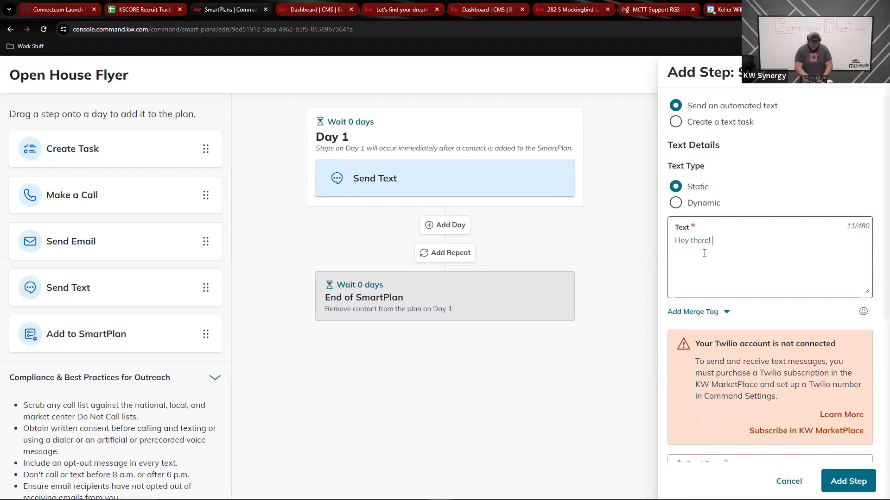
type("Thanks for comm")
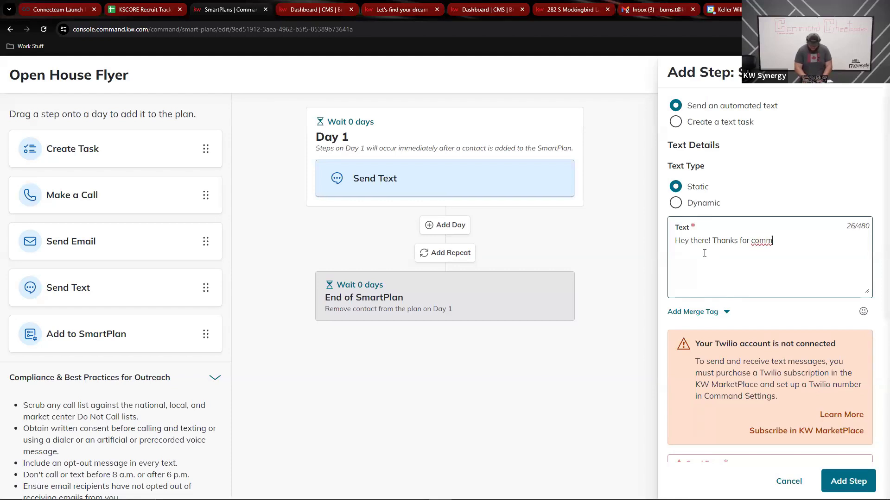
key("BackSpace")
type("ing to")
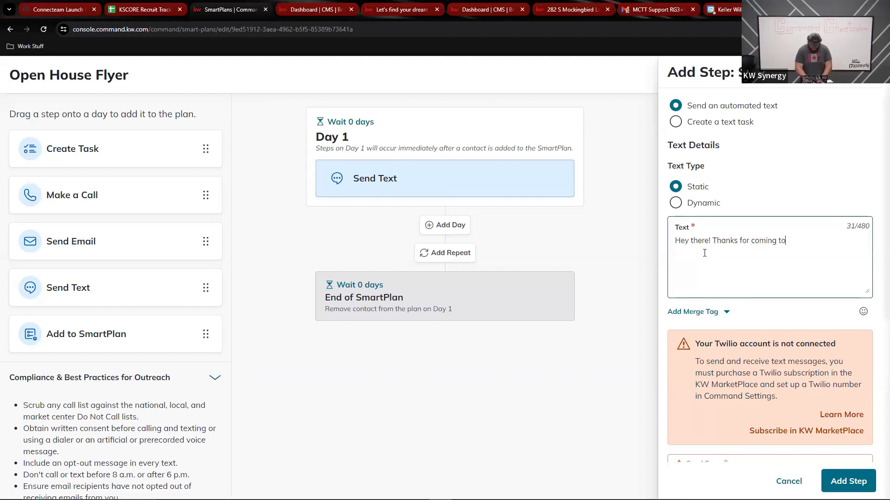
type(" my open ")
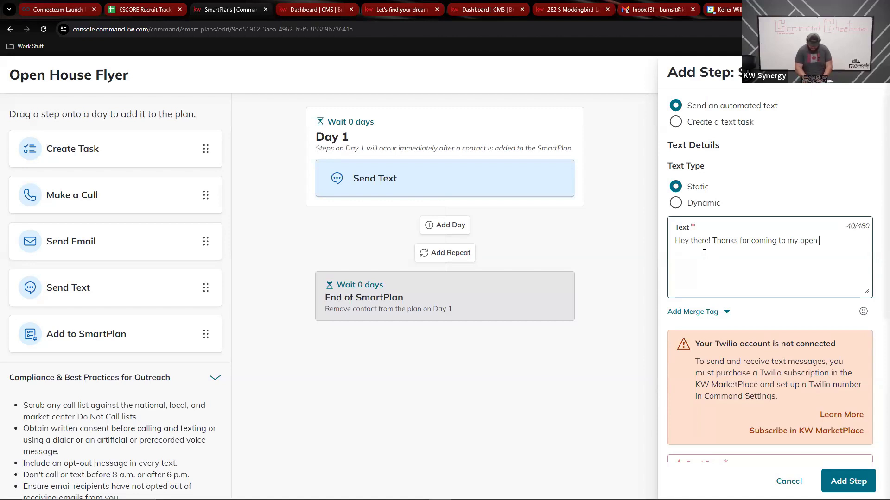
type("house!")
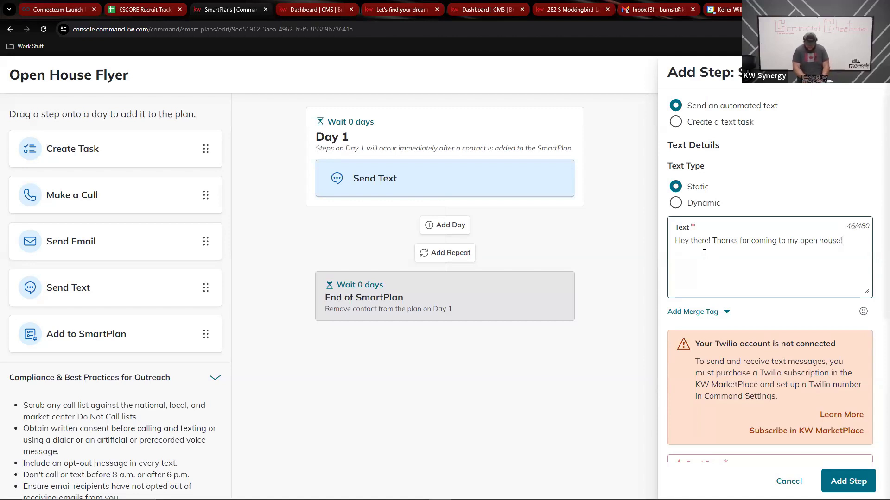
type(" Please view ")
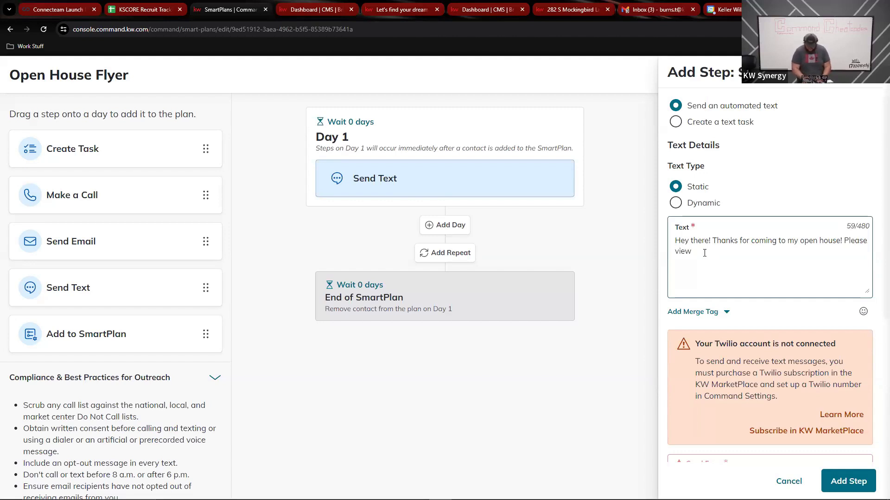
type("the ")
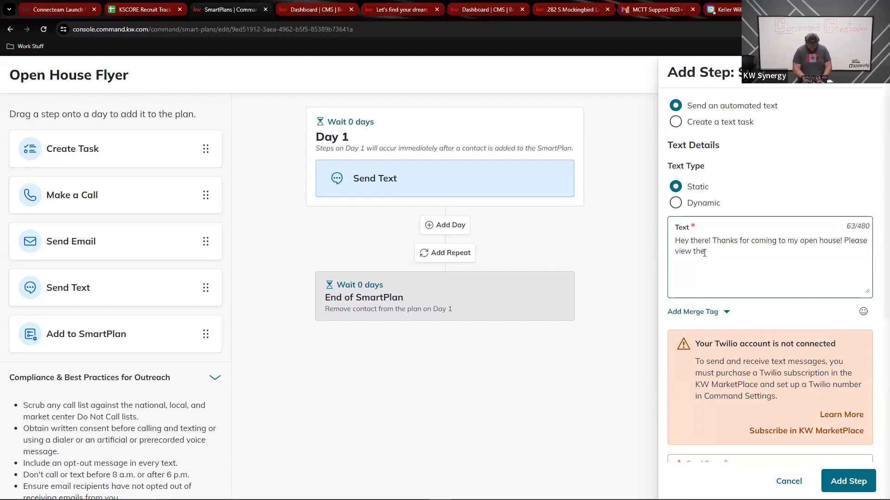
type("online popety lfy")
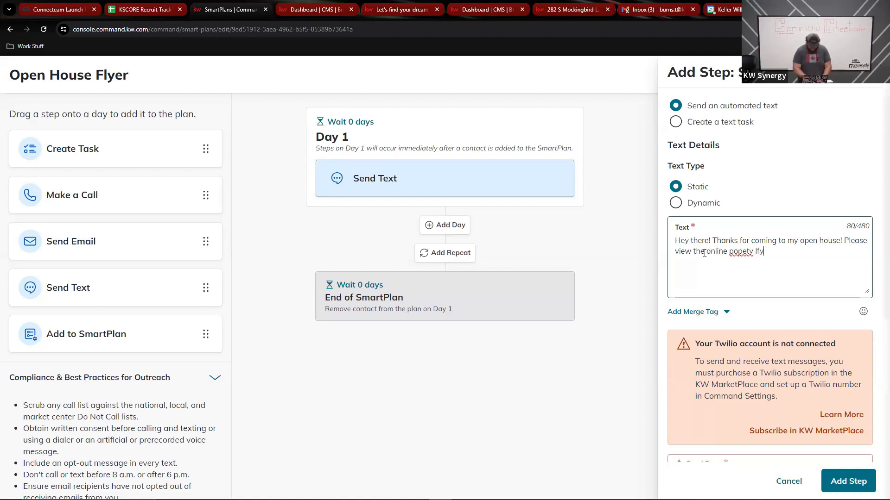
type("e hee")
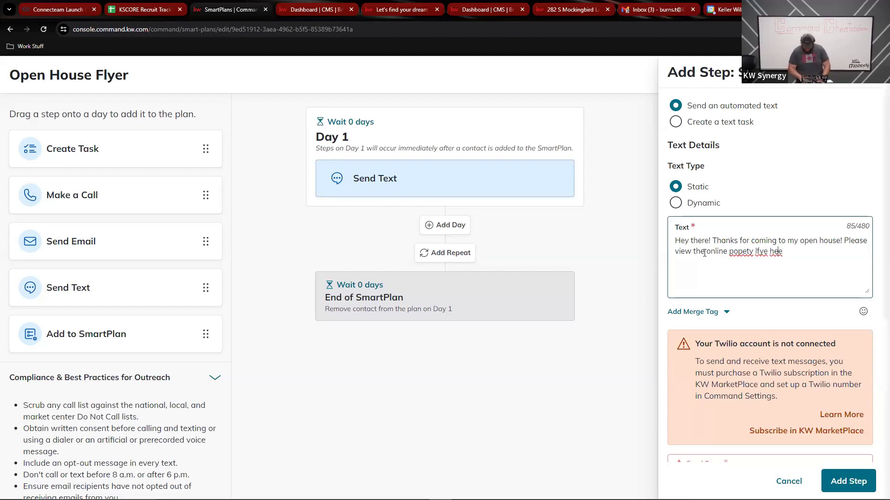
Fix the typos in 'here', 'flyer' and 'property', add a colon, and paste the flyer link
key("Left")
type("r")
key("Left")
key("Left")
key("Left")
key("Left")
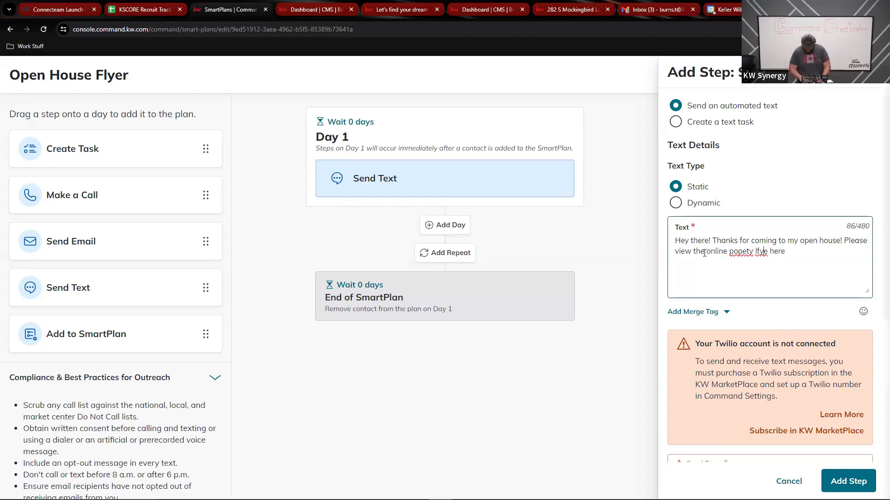
key("BackSpace")
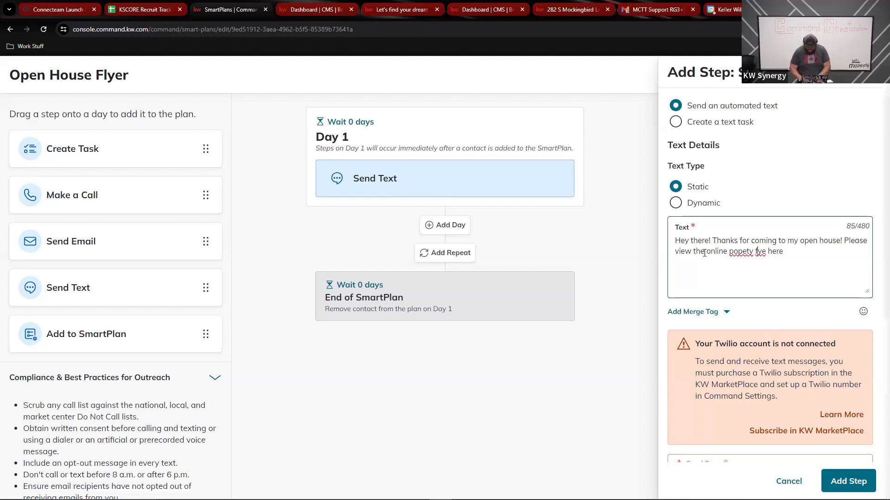
type("l")
type("r")
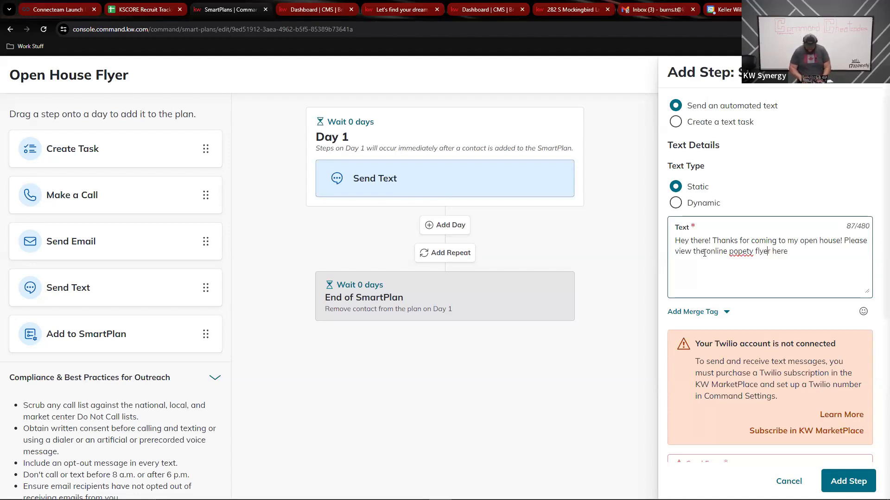
type("r")
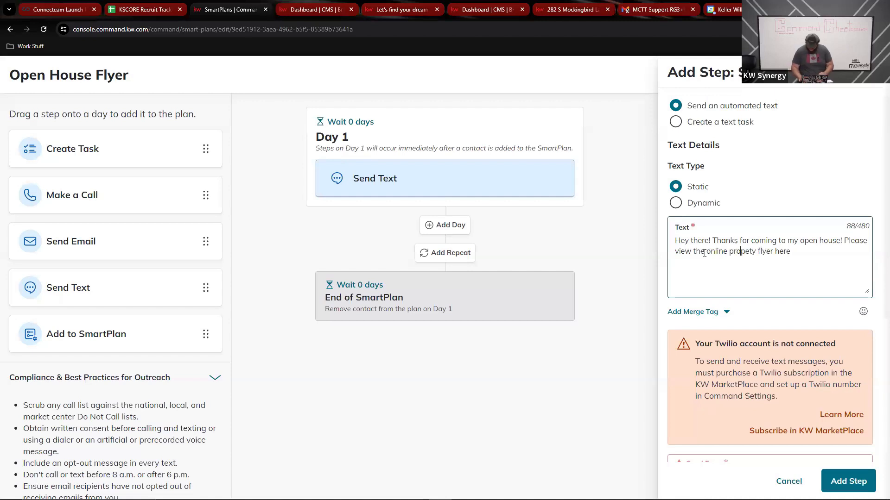
type("r")
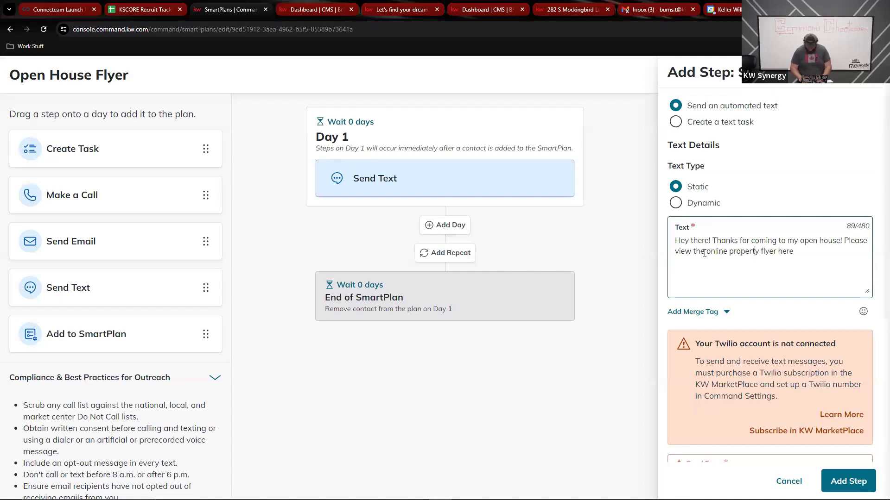
key("Right")
key("Right")
key("Right")
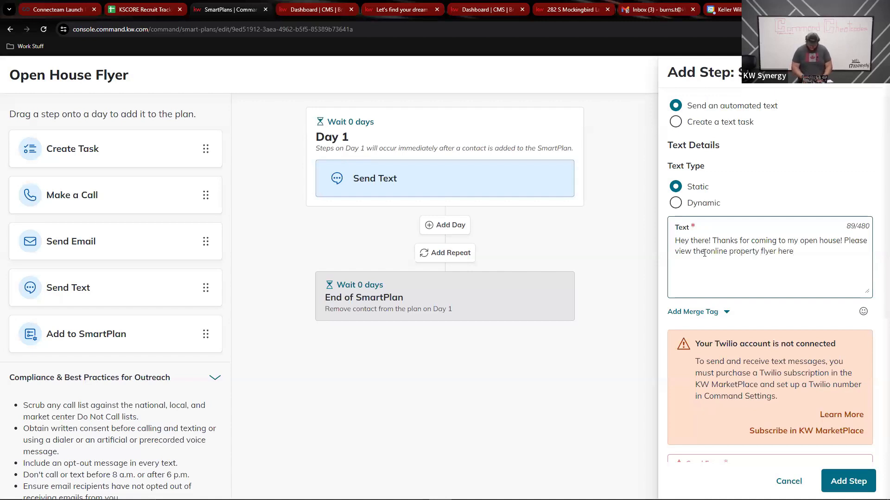
type(":")
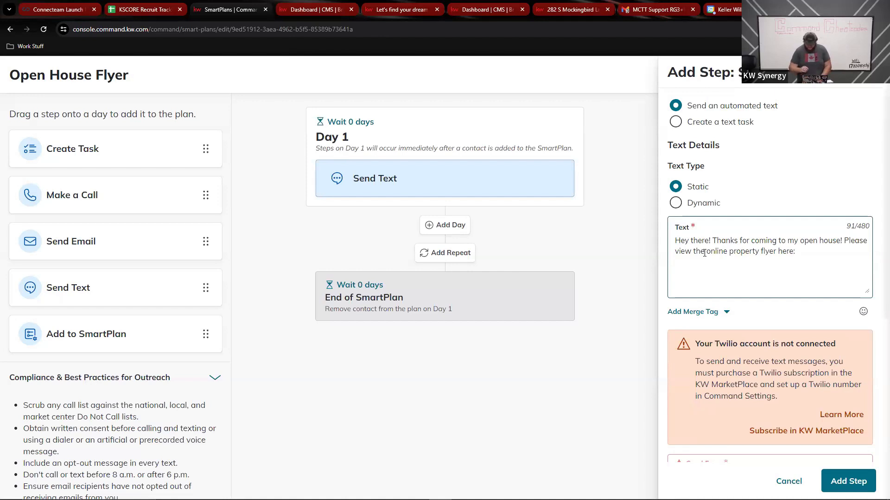
key("ctrl+v")
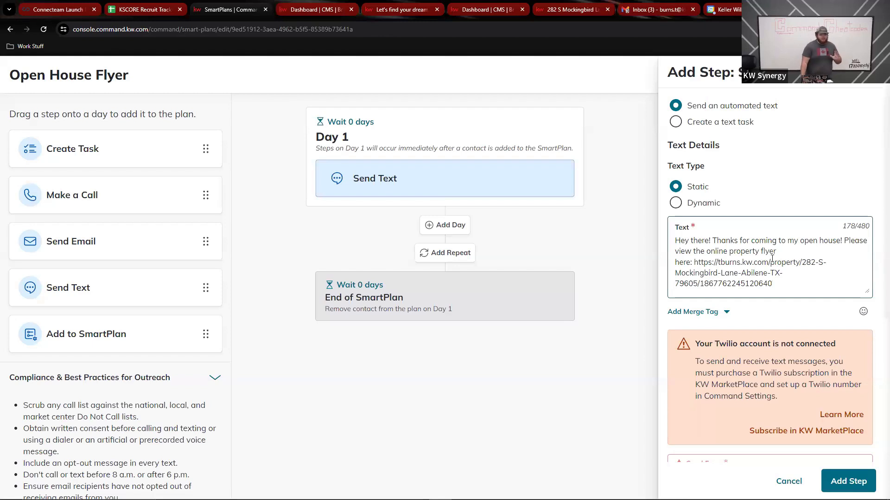
Show the list of merge tags available for the text message
left_click(717, 315)
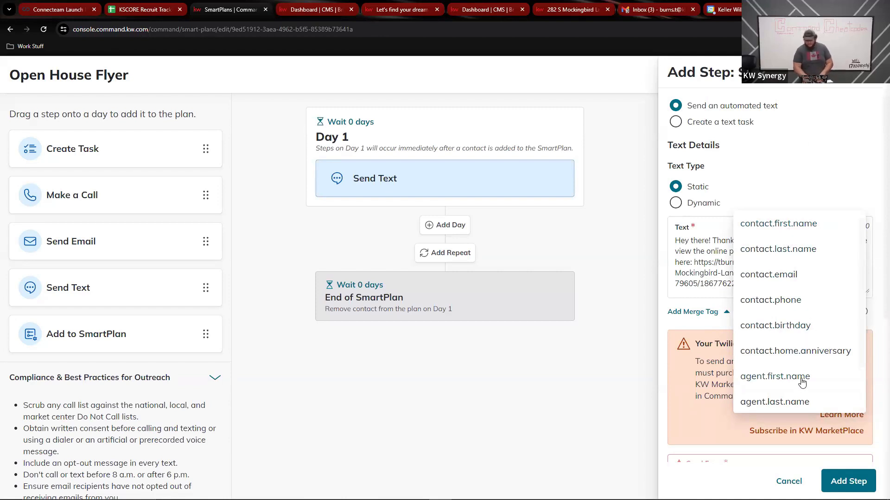
Close the merge tag list without a tag and confirm the Day 1 immediate send settings
left_click(817, 143)
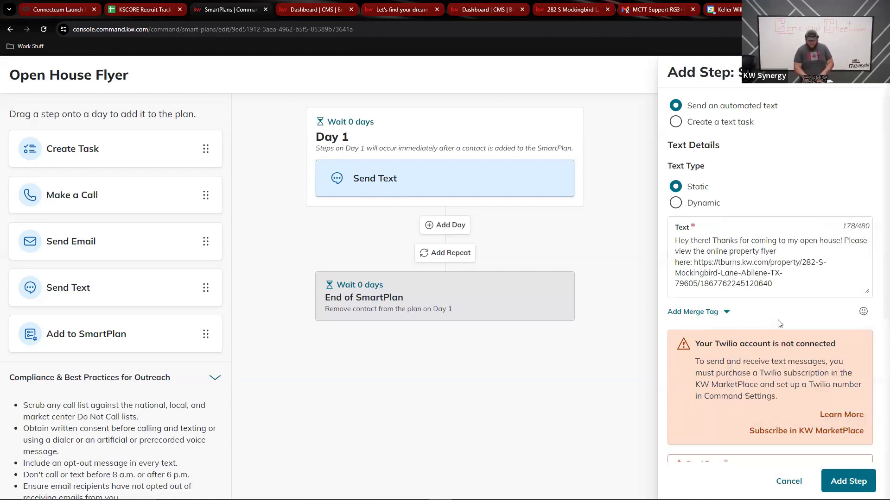
scroll(779, 324, "down", 3)
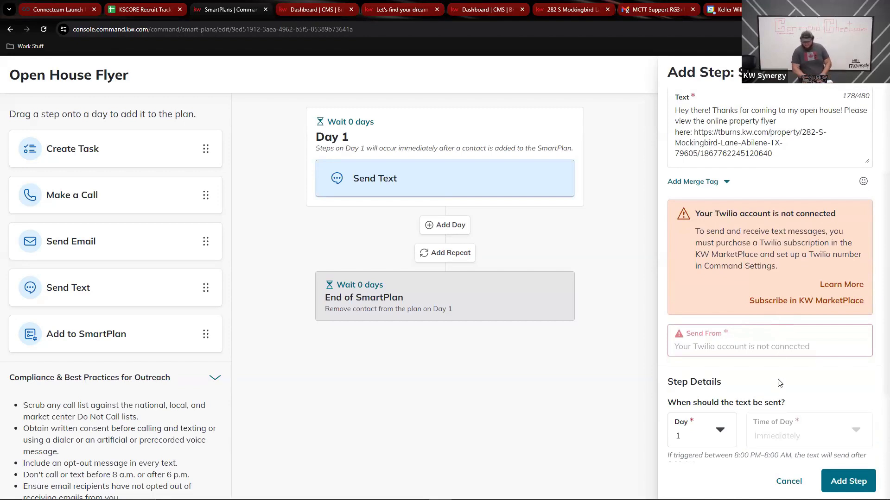
scroll(779, 384, "down", 2)
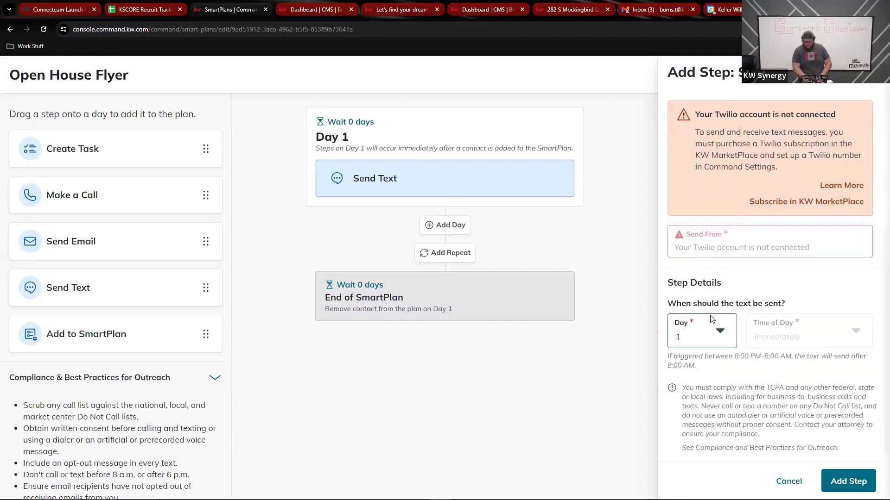
mouse_move(787, 325)
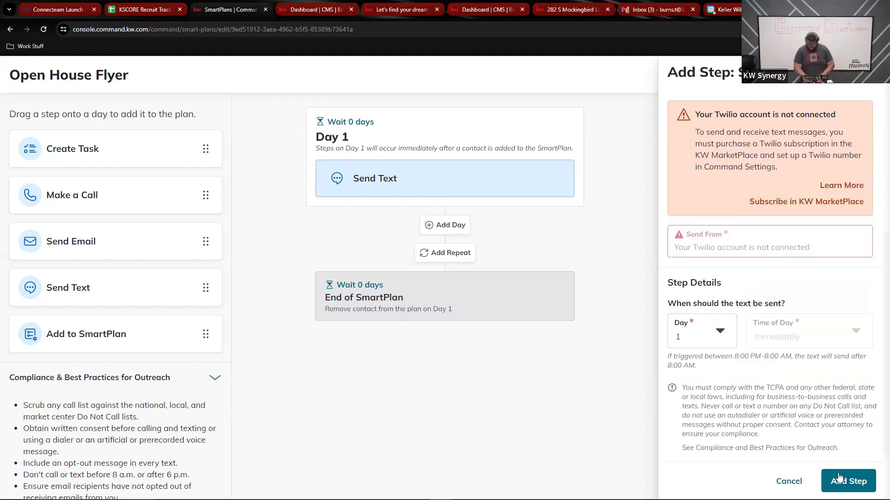
scroll(786, 209, "up", 1)
scroll(786, 210, "up", 5)
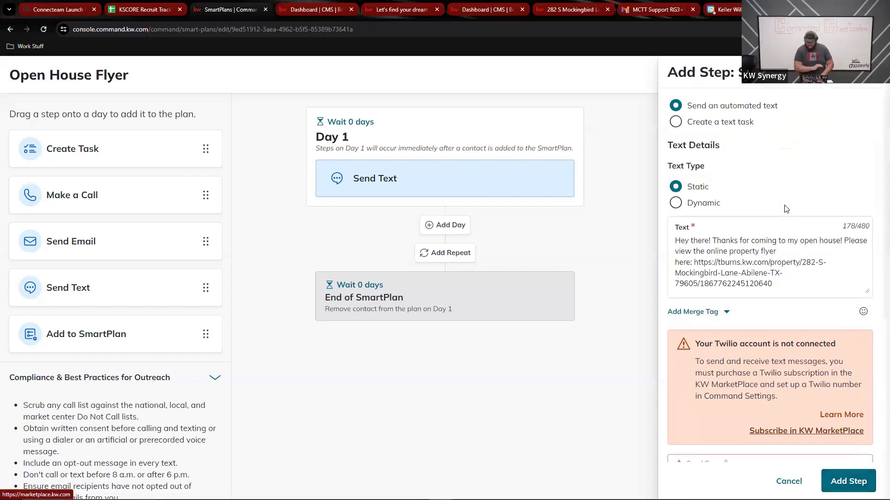
Add the Send Text as Step 1 on Day 1, then return to SmartPlan Details
left_click(848, 482)
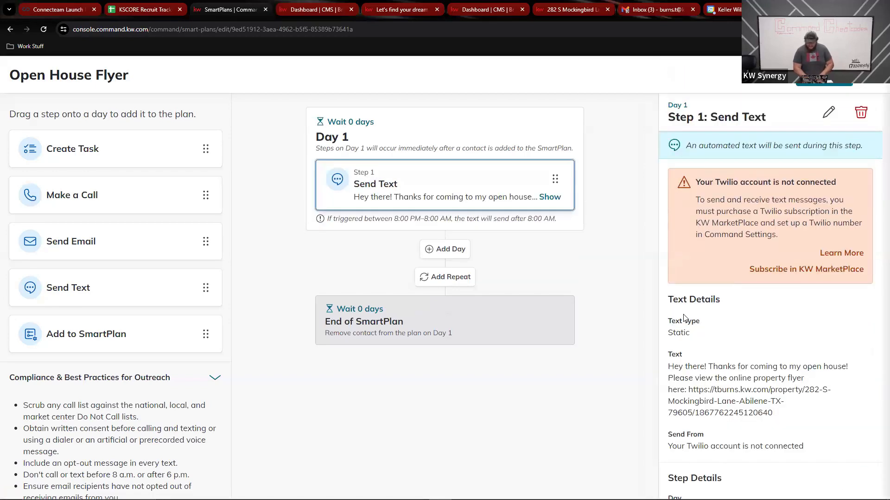
scroll(750, 407, "down", 3)
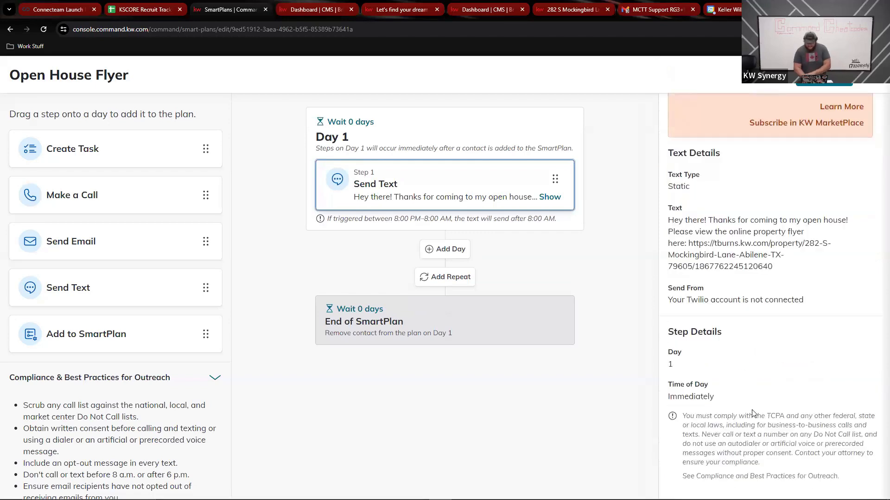
scroll(752, 413, "up", 3)
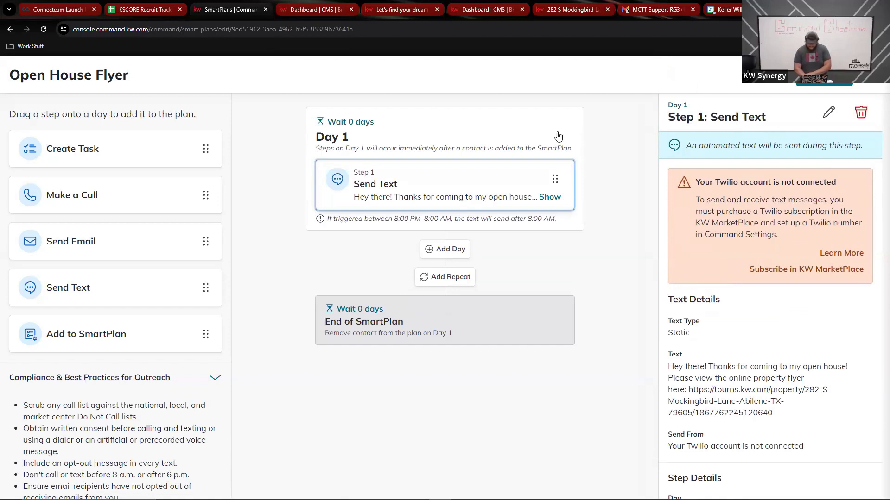
left_click(624, 169)
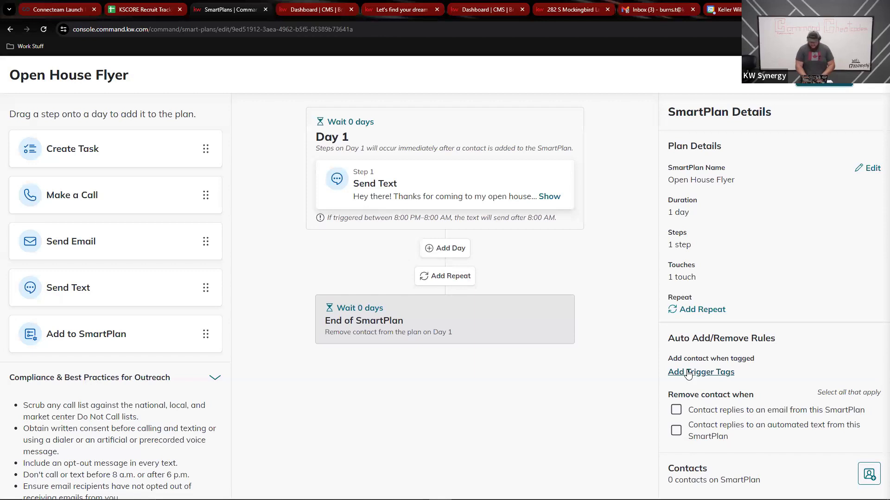
Make 'Open House Trigger' the plan's trigger tag
left_click(688, 373)
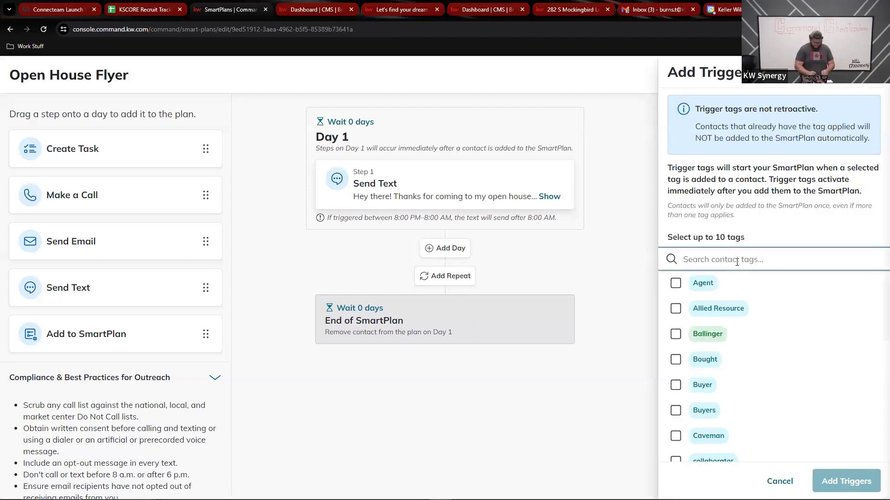
type("Open")
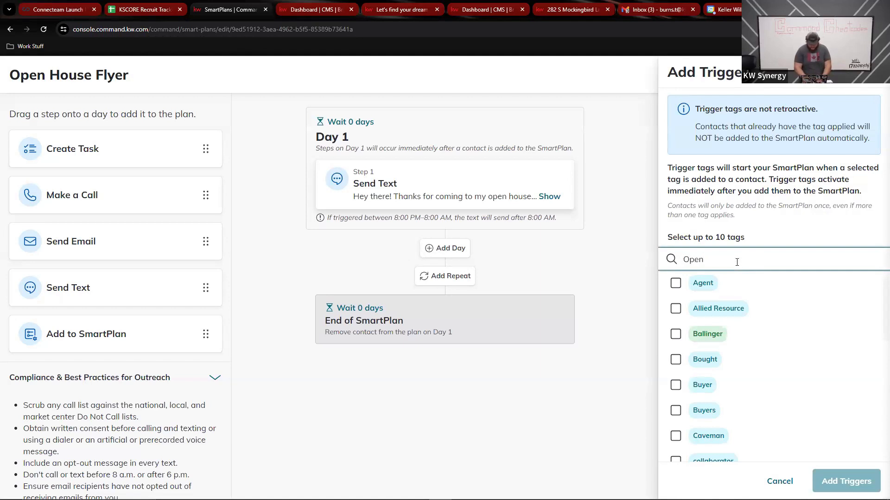
type(" House")
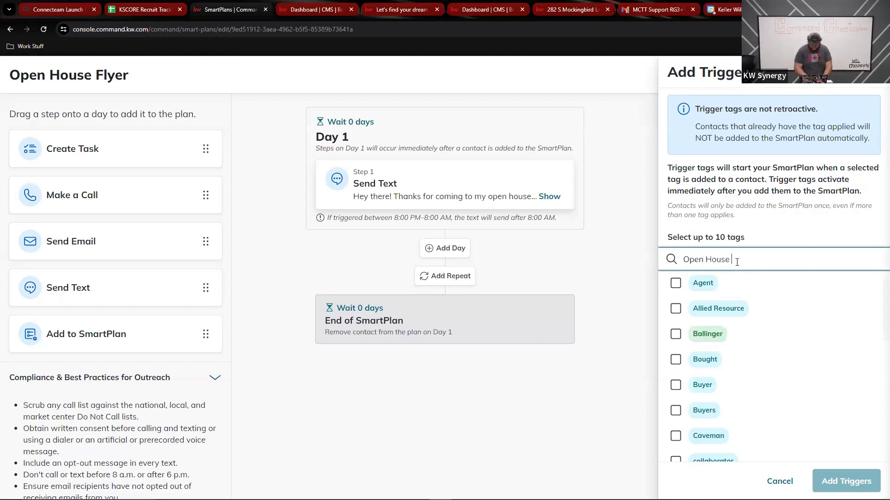
type(" Trigg")
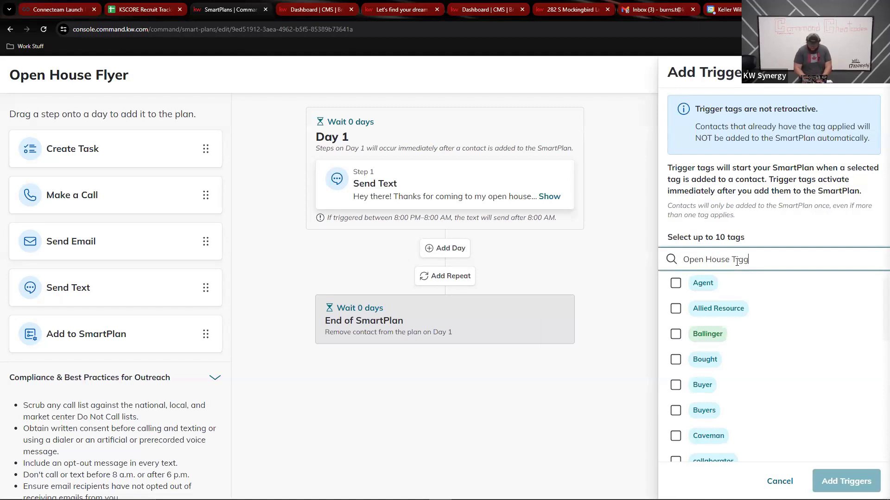
type("er")
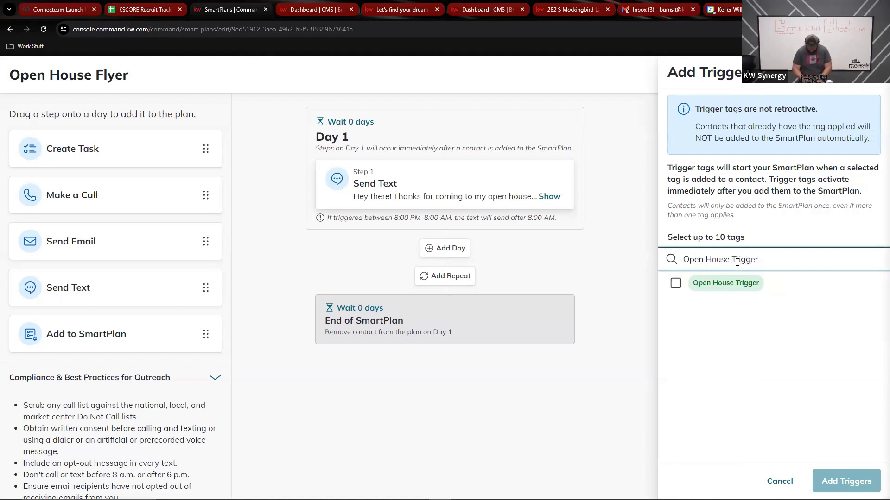
left_click(679, 289)
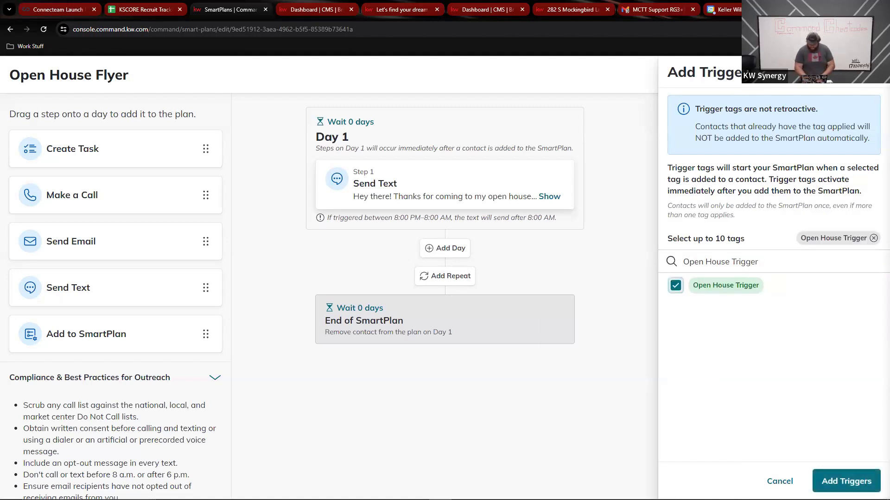
left_click(846, 481)
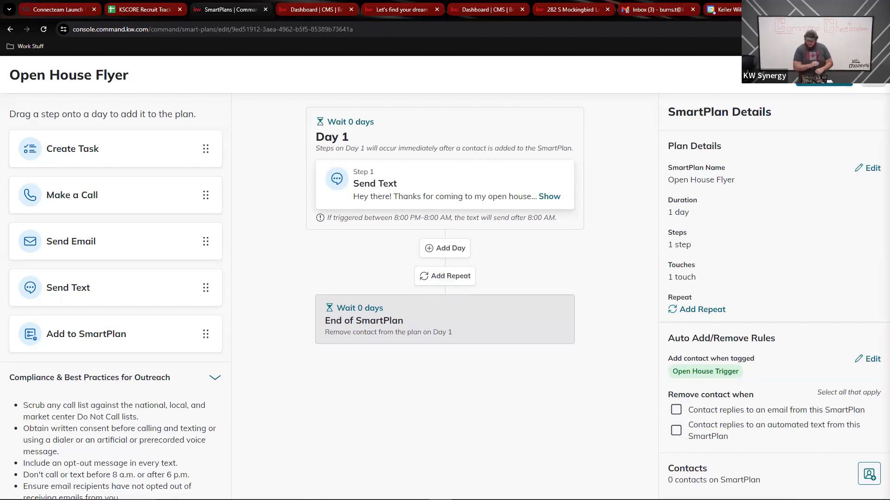
Close the SmartPlan editor and go to the Contacts page
left_click(876, 75)
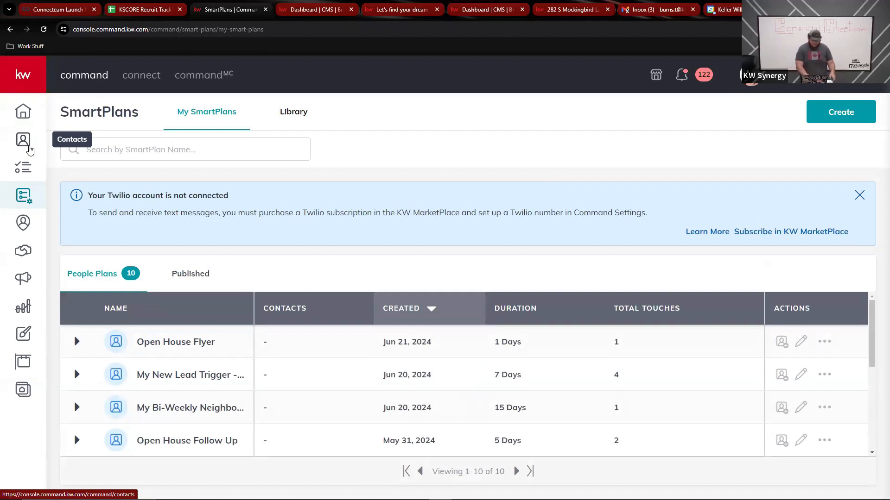
left_click(29, 150)
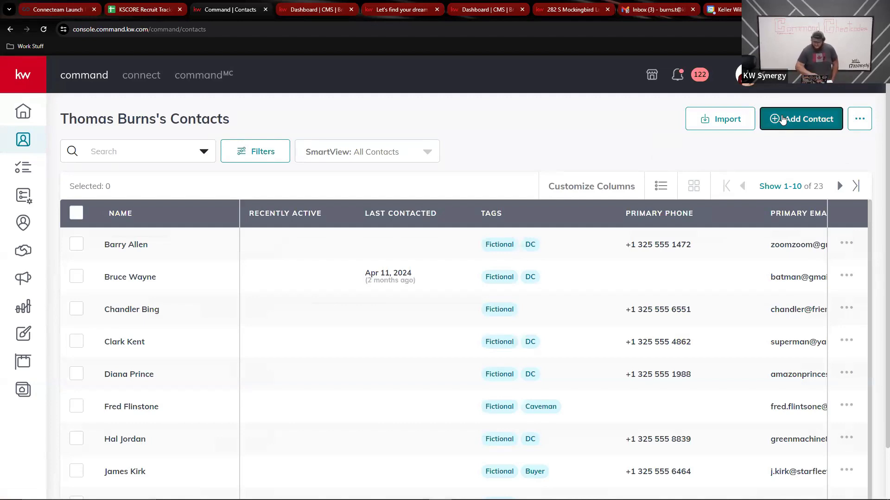
Start a new contact, entering the contact's full name and phone number
left_click(794, 125)
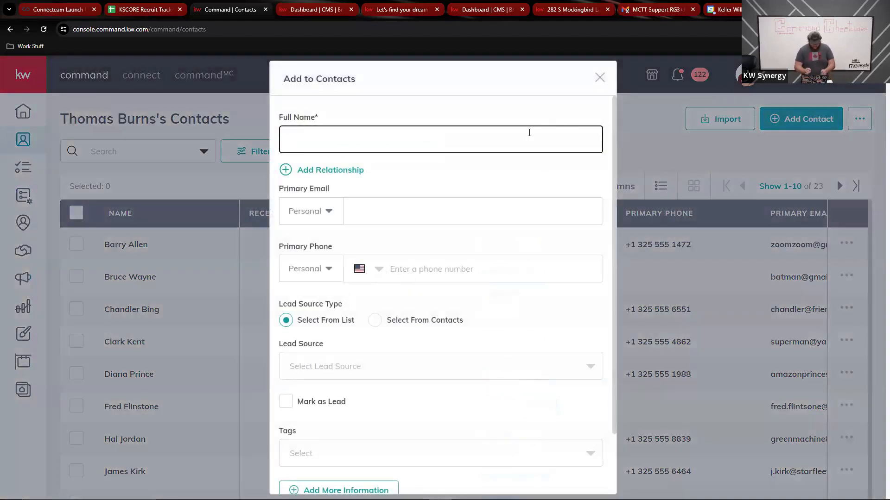
type("Sue S")
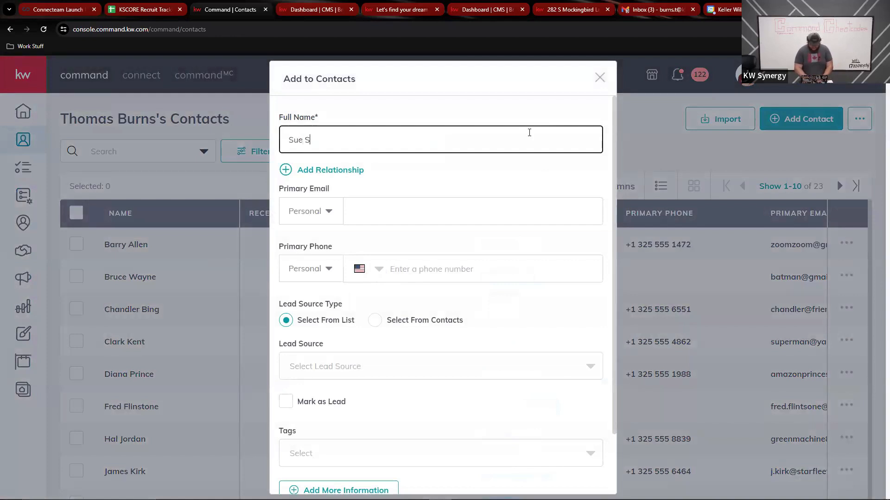
type("torm")
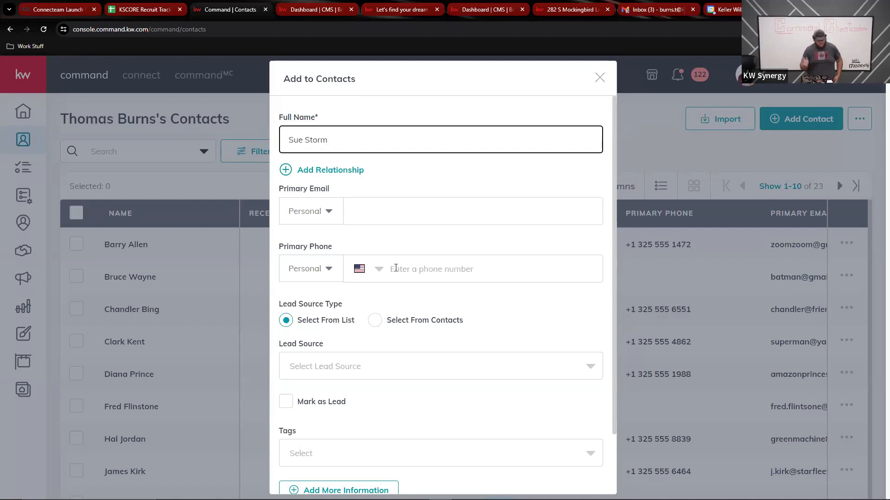
left_click(404, 275)
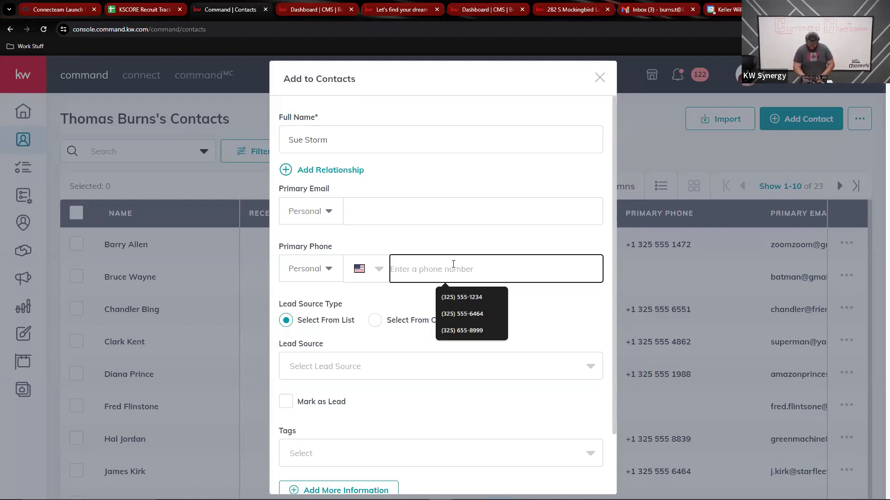
type("325")
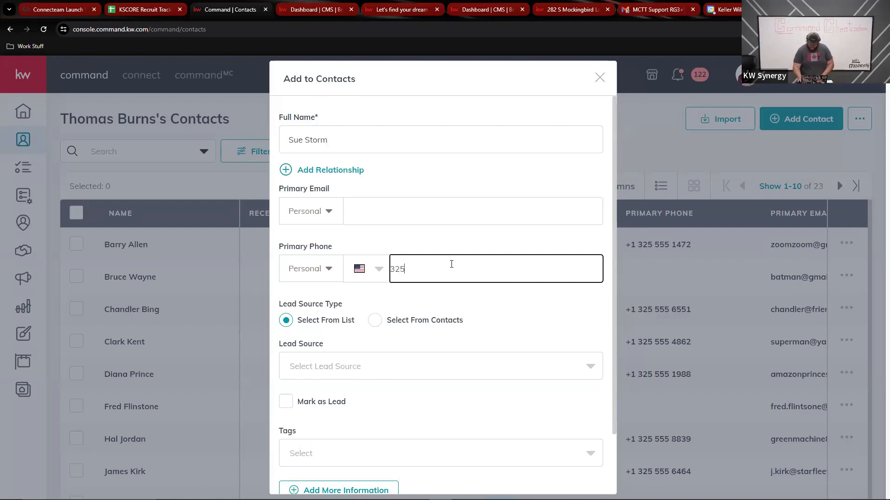
type(") 555-5555")
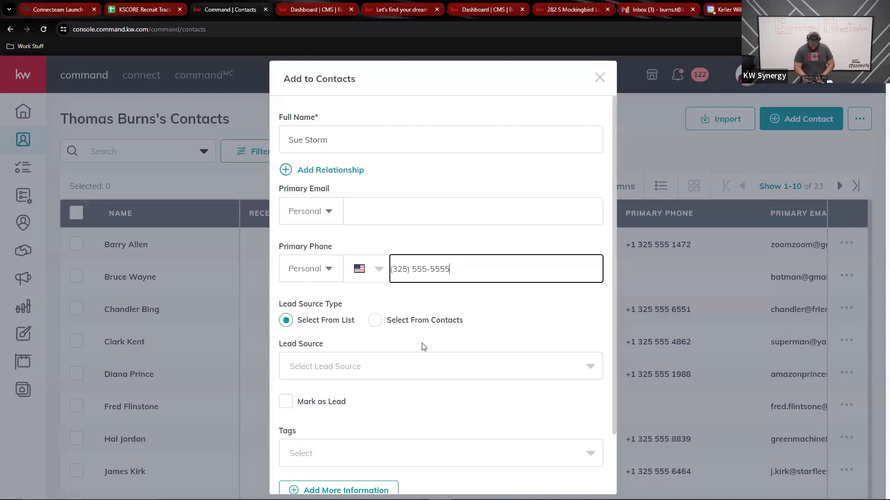
Tag the new contact with Open House Trigger
scroll(422, 347, "down", 2)
left_click(423, 380)
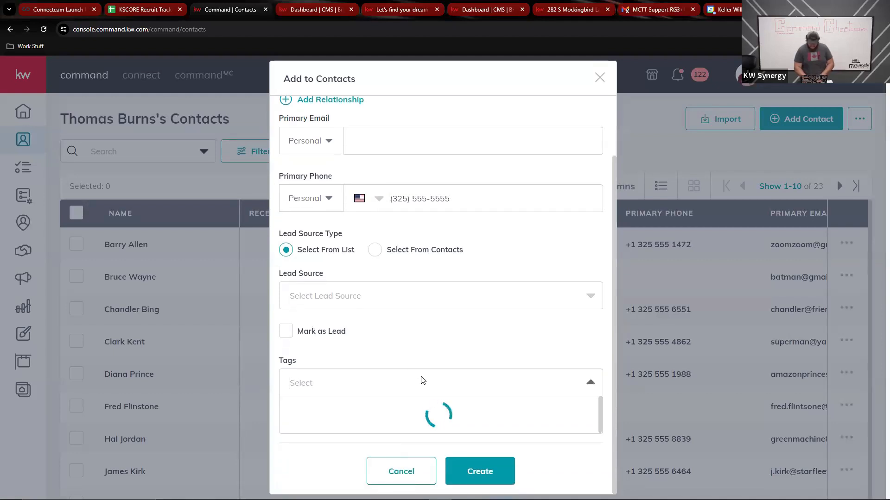
type("Ope")
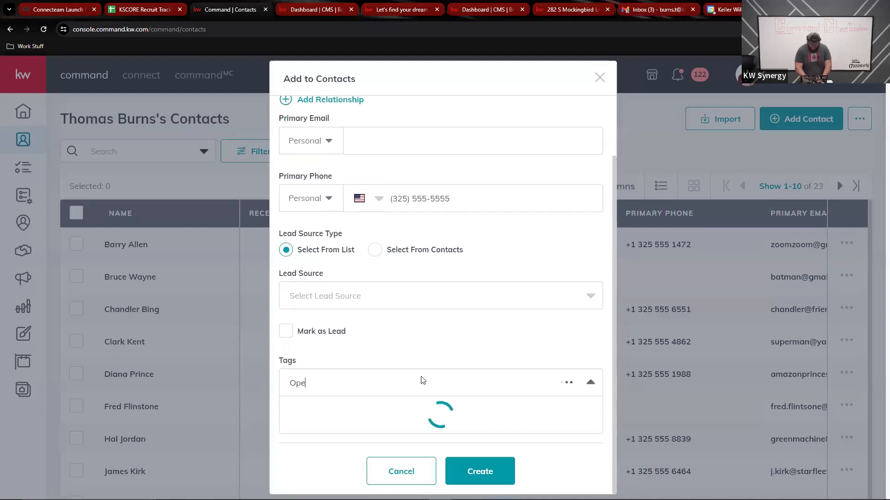
type("n House ")
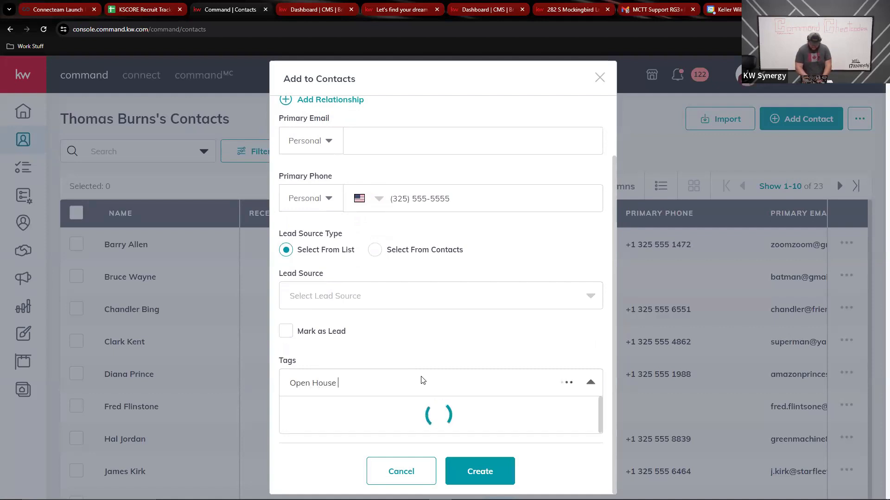
type("trigger")
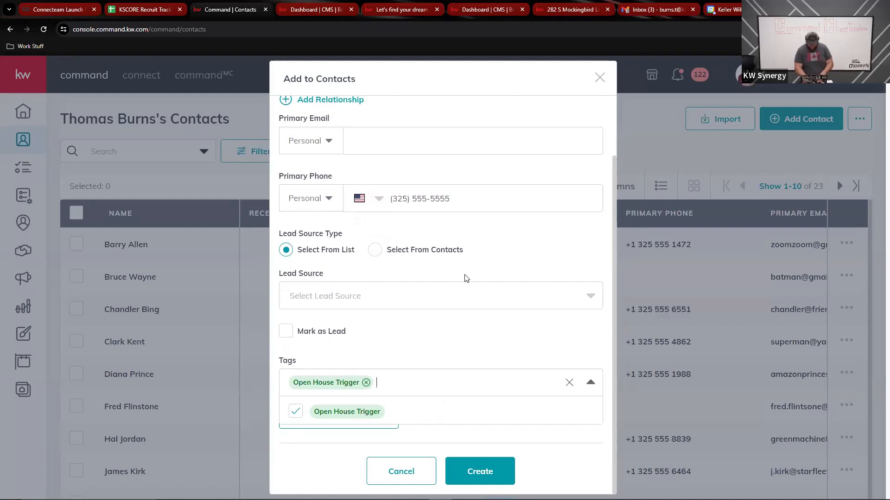
left_click(455, 198)
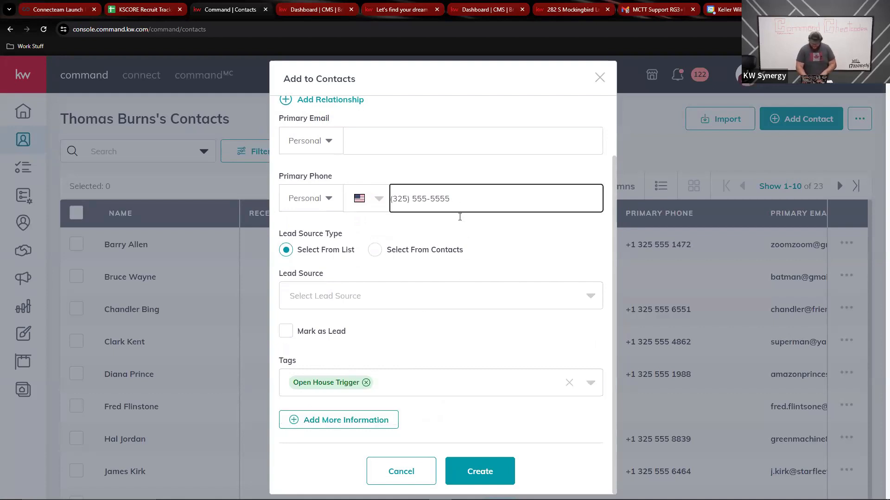
left_click(469, 364)
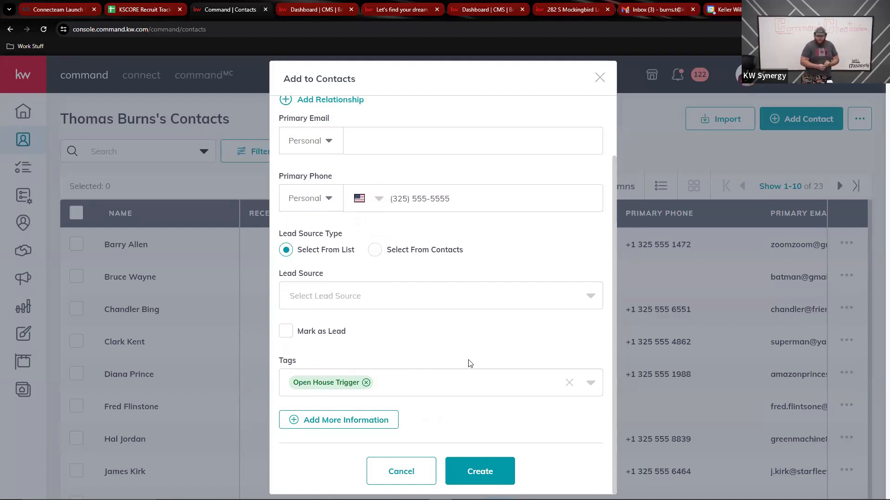
Create the tagged contact, then open the profile account menu
left_click(478, 471)
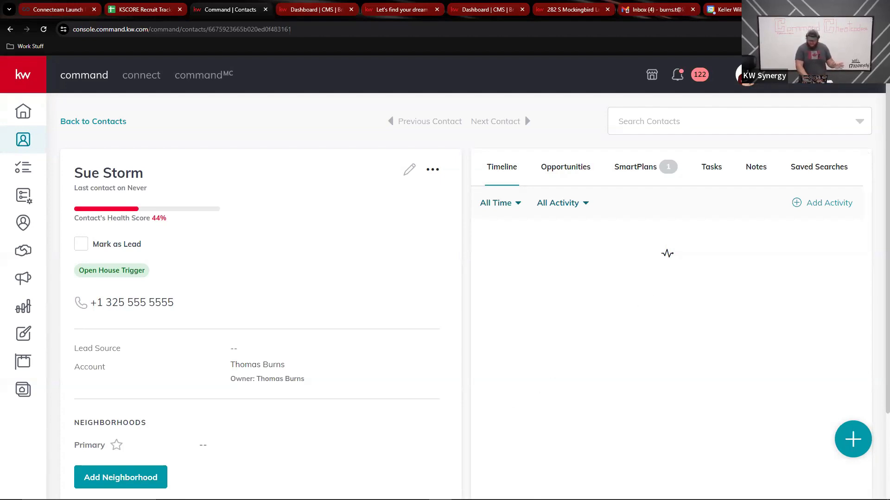
left_click(747, 76)
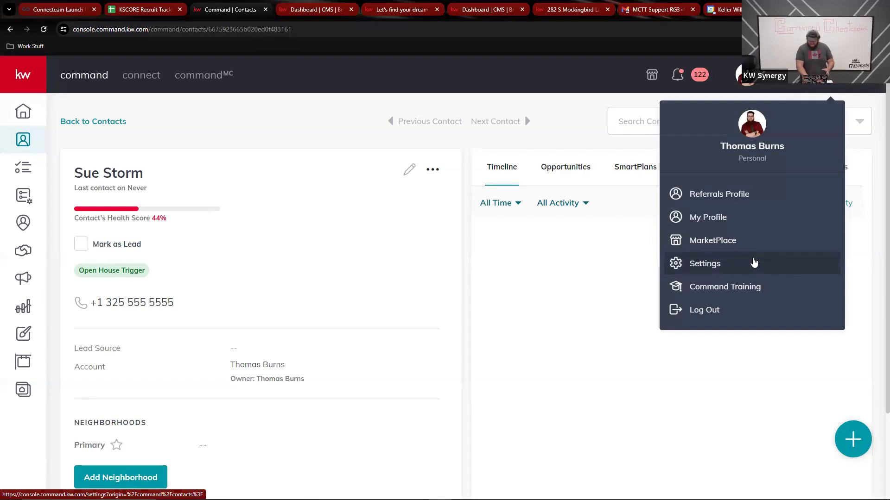
Go to Settings and bring the unsubscribed Twilio entry under Messaging into view
left_click(754, 263)
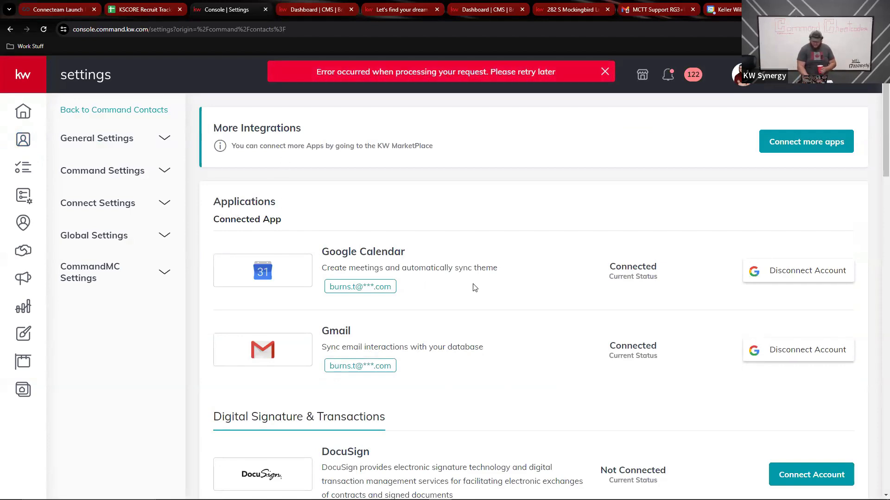
scroll(561, 311, "down", 9)
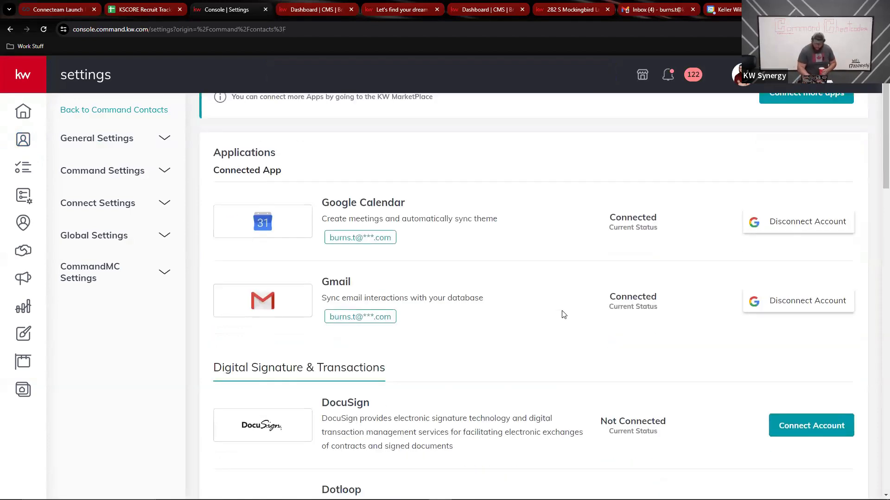
left_click_drag(562, 311, 631, 227)
scroll(631, 226, "up", 3)
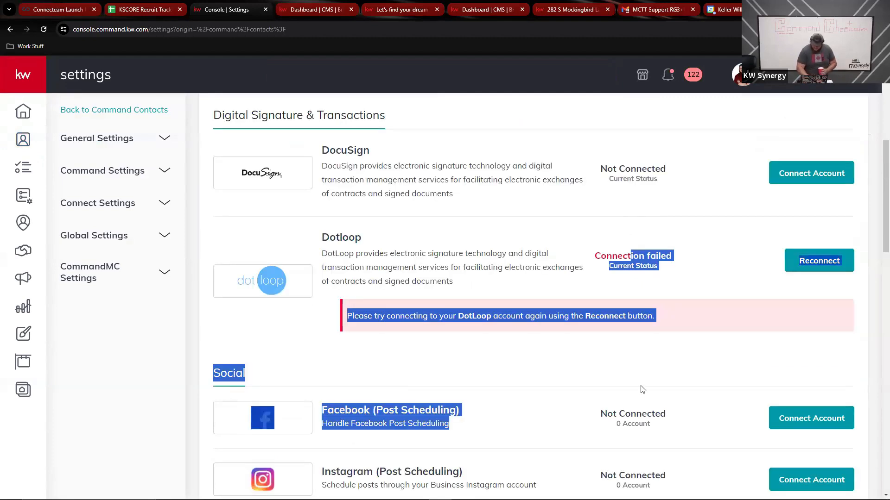
scroll(640, 389, "down", 15)
scroll(641, 390, "down", 2)
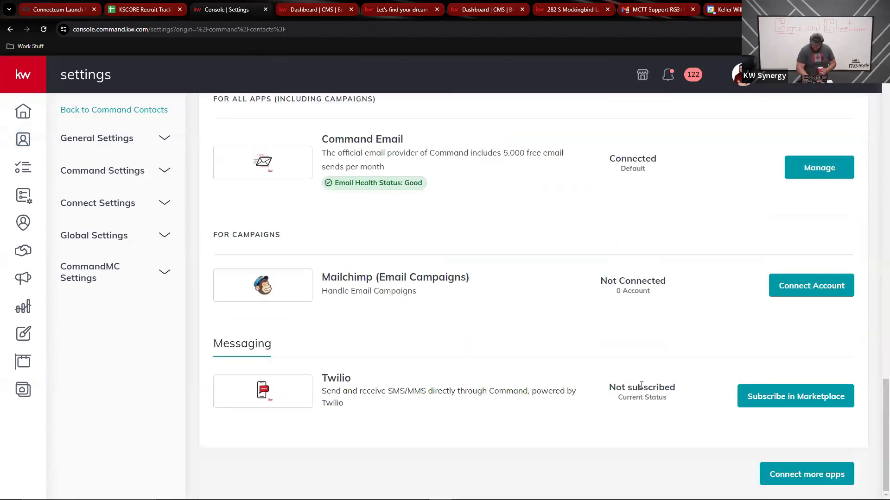
Open Twilio in KW Marketplace and list all plans, XS $3.16 through XXXL $109.00
left_click(799, 404)
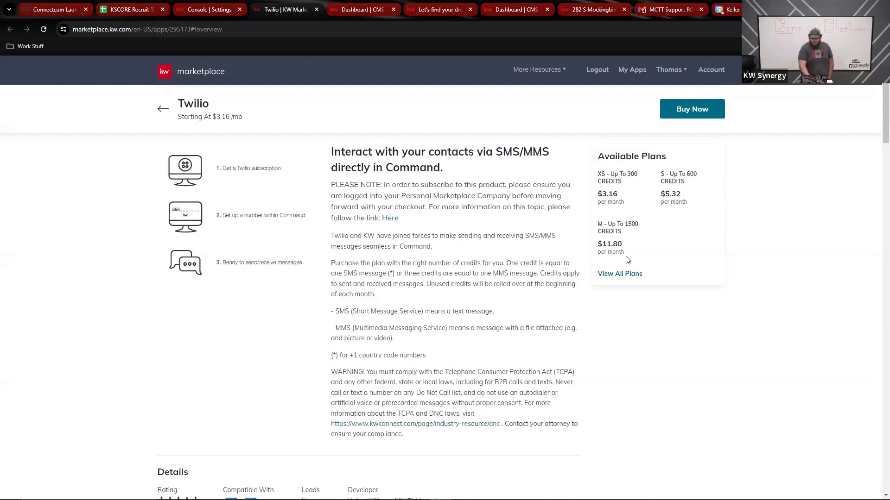
left_click(623, 277)
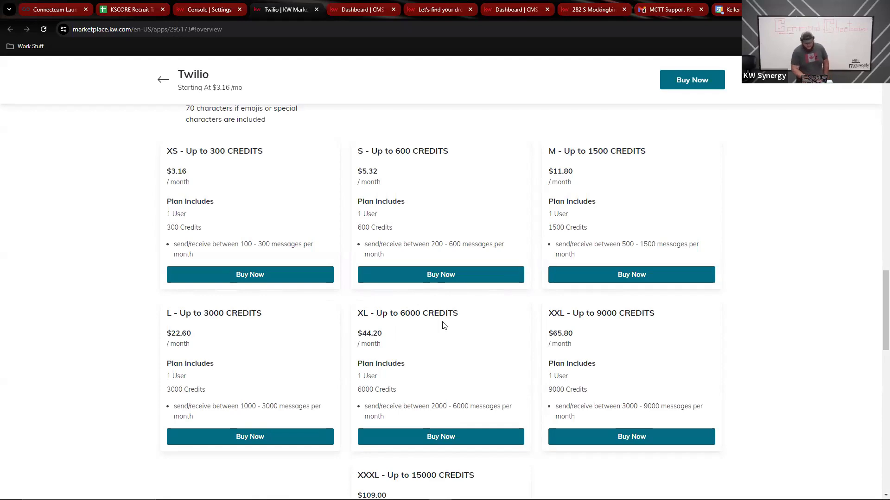
scroll(442, 324, "up", 1)
scroll(444, 326, "down", 2)
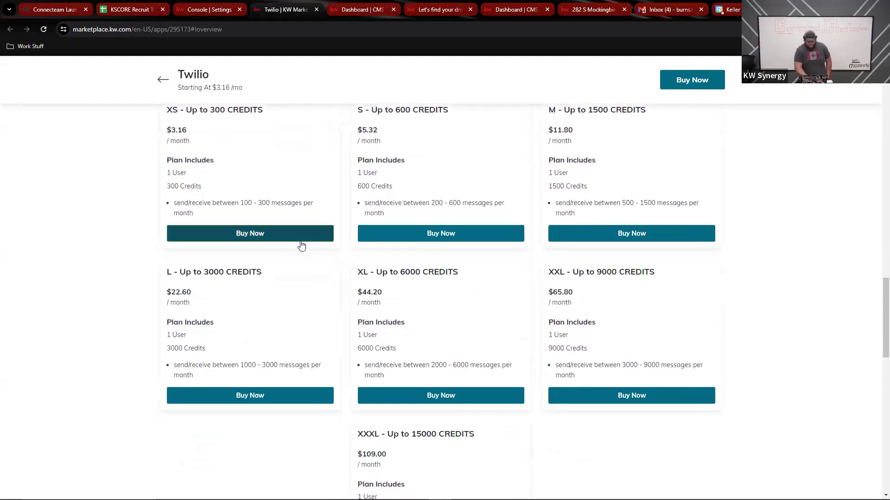
Order the XS Twilio plan (300 credits, $3.16/month) and continue to billing details
left_click(301, 240)
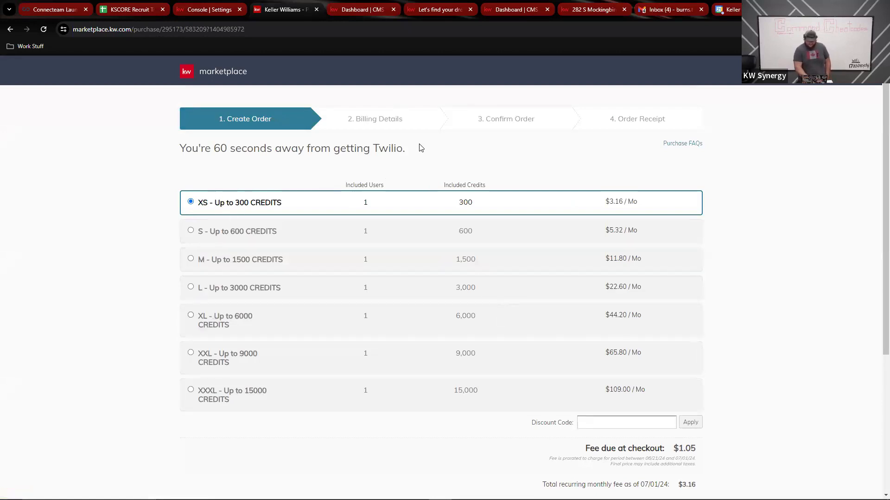
scroll(420, 147, "down", 3)
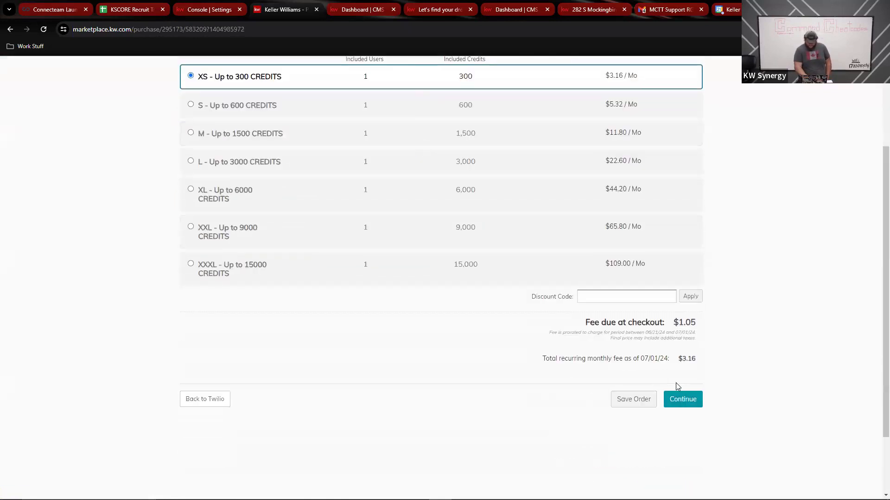
left_click(672, 403)
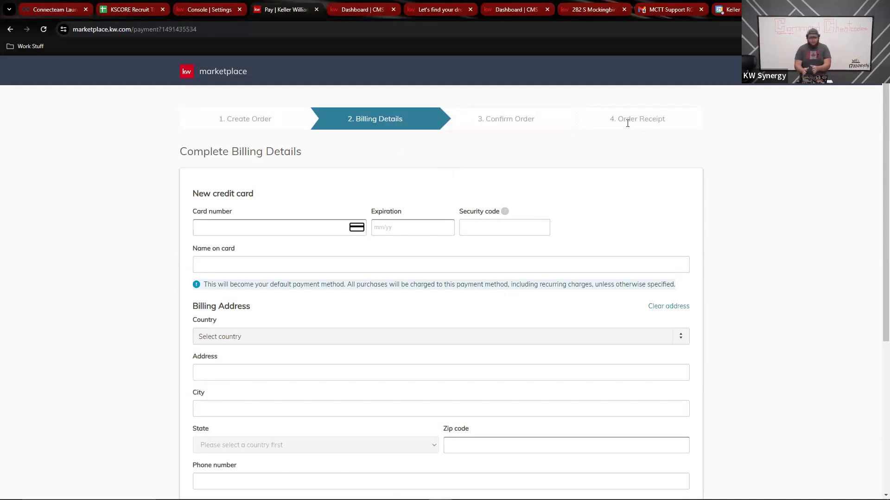
Switch back to the 'Console | Settings' tab without filling in billing
left_click(208, 10)
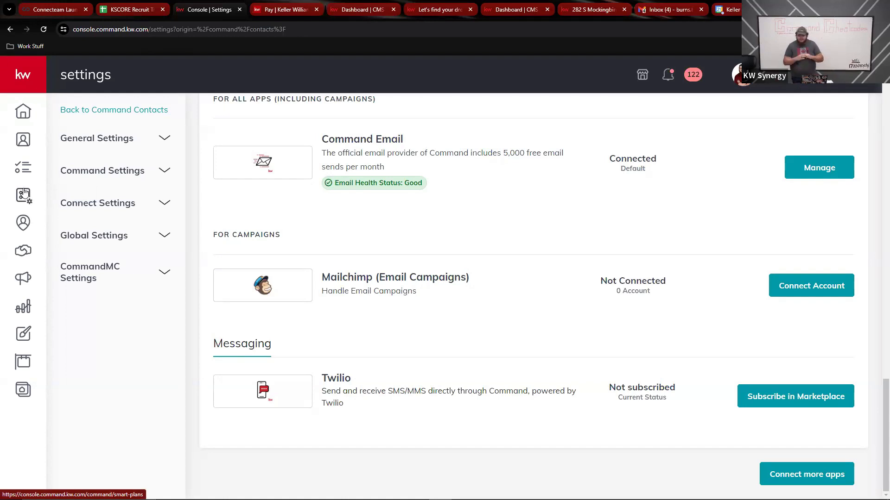
Go to the SmartPlans list from the left sidebar
left_click(24, 194)
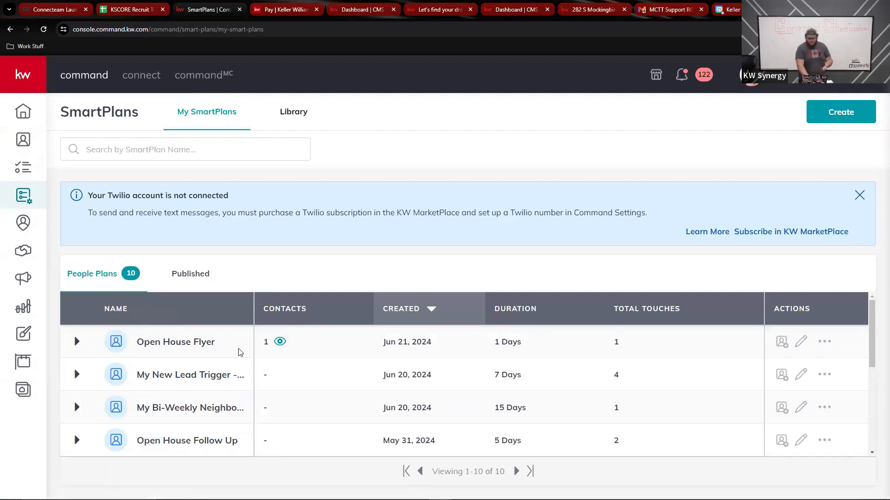
Open the Open House Flyer SmartPlan for editing
left_click(802, 342)
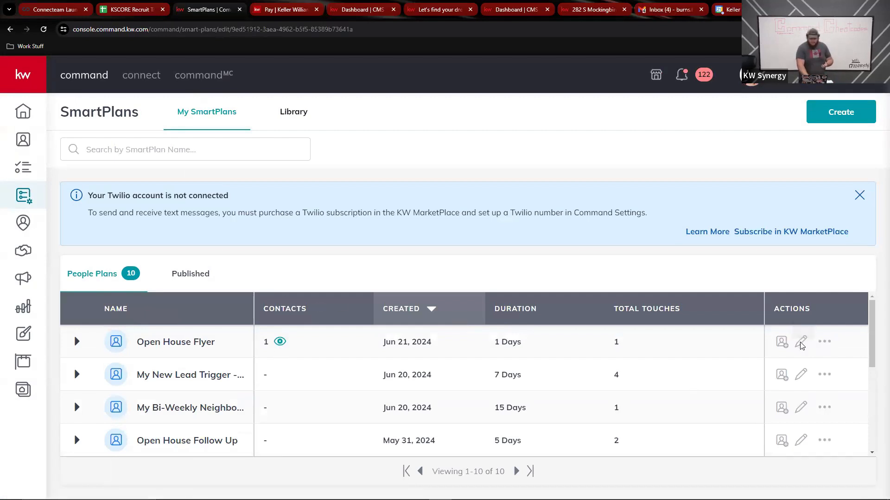